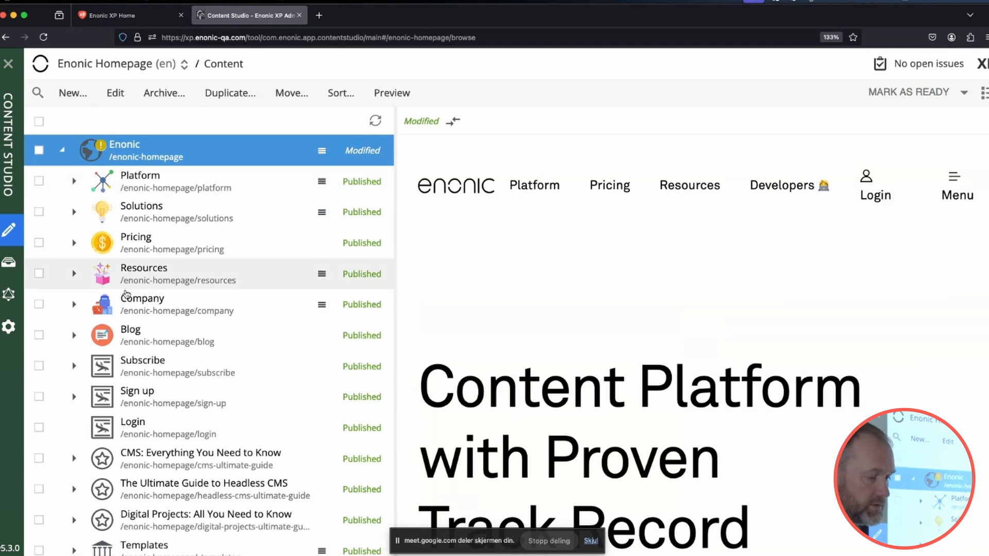
Create a new Blog post content item under the Enonic homepage's Blog folder.
left_click(145, 338)
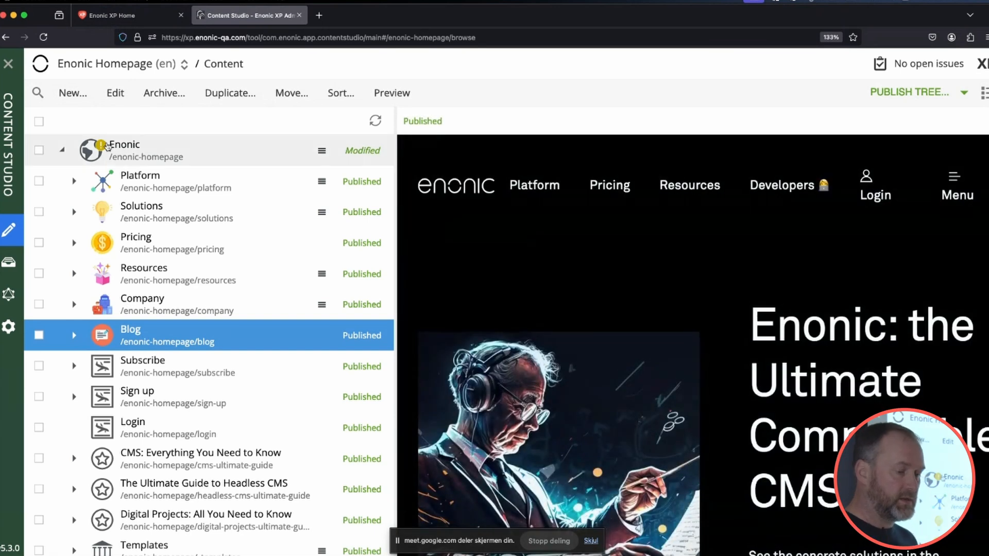
left_click(73, 95)
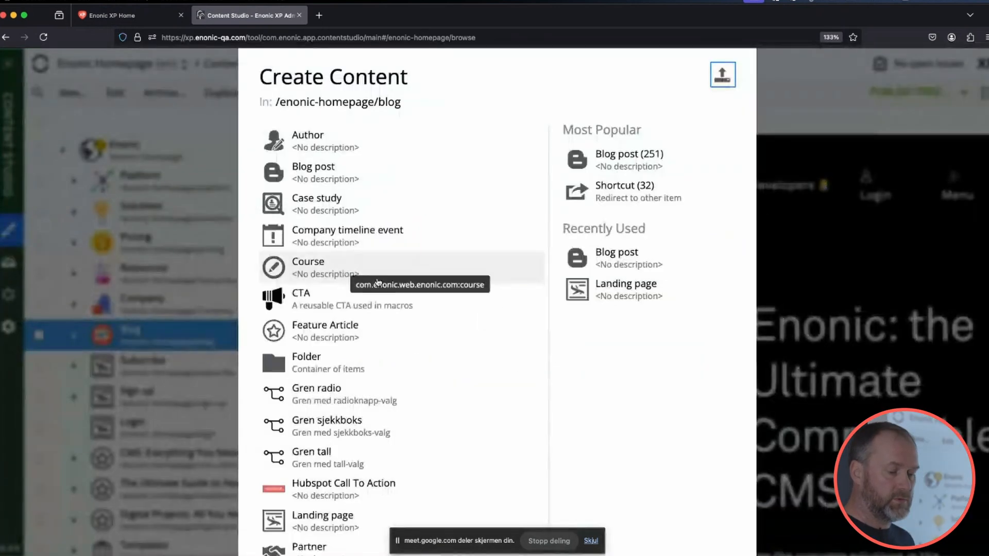
left_click(572, 180)
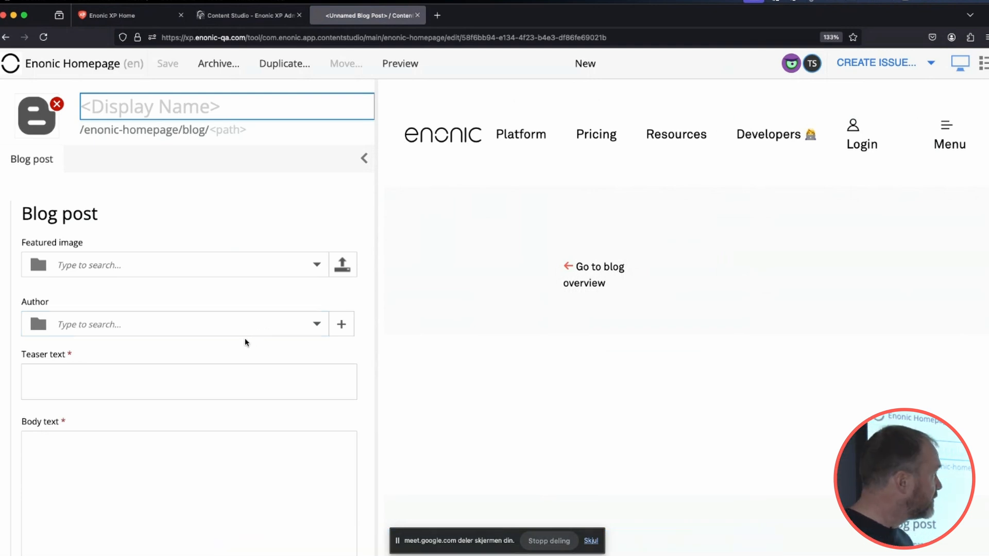
Ask the AI assistant: "I'm running a live demo of Juke AI, can you write a blog post for us - and do it in "bro" style?".
left_click(791, 65)
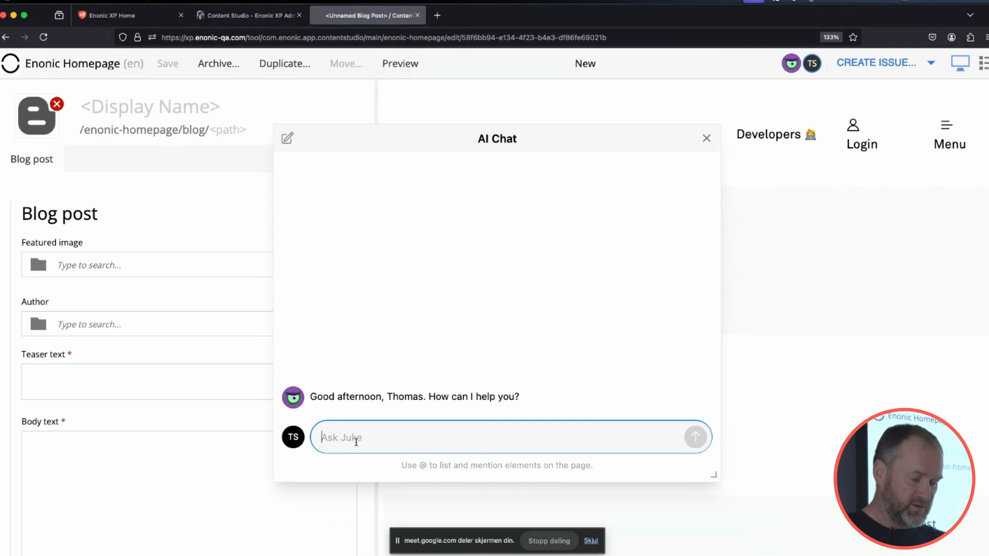
type("I'm runnign")
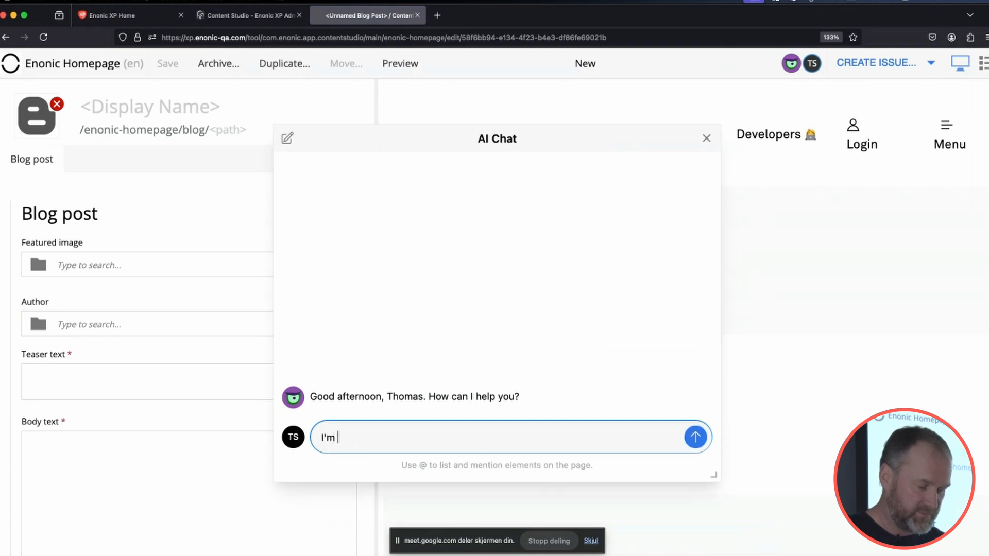
key("BackSpace")
key("BackSpace")
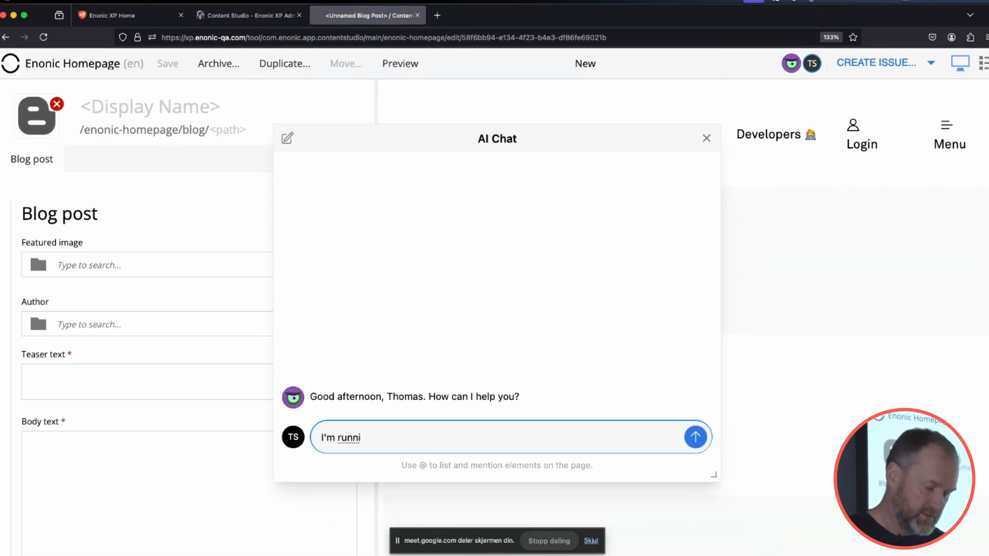
type("ng a live demo")
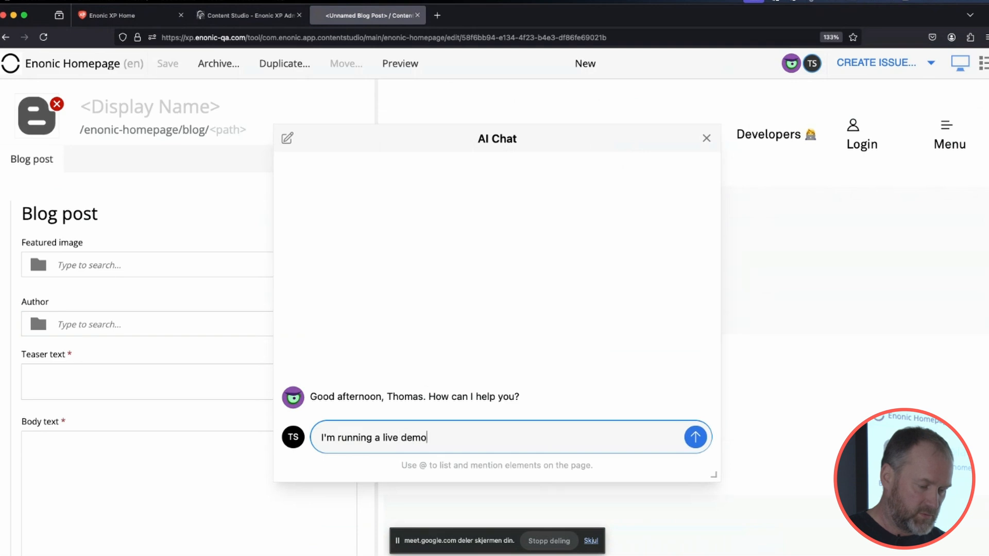
type(" of Juke AI")
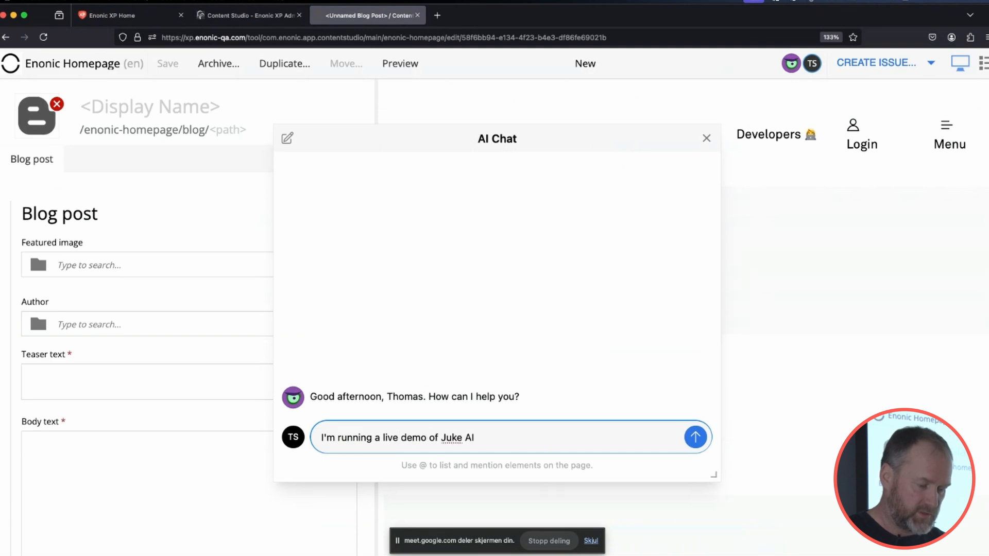
type(", can ")
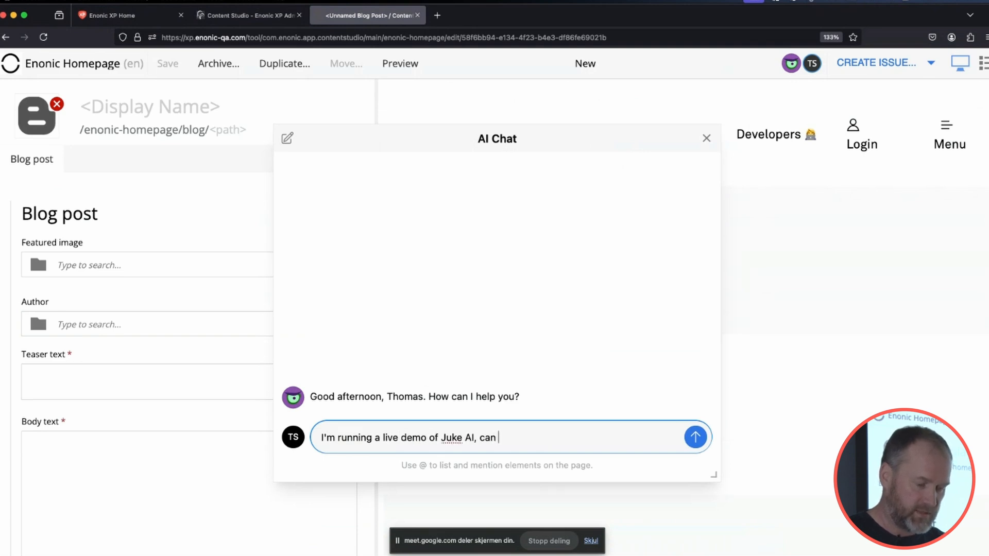
type("you write ")
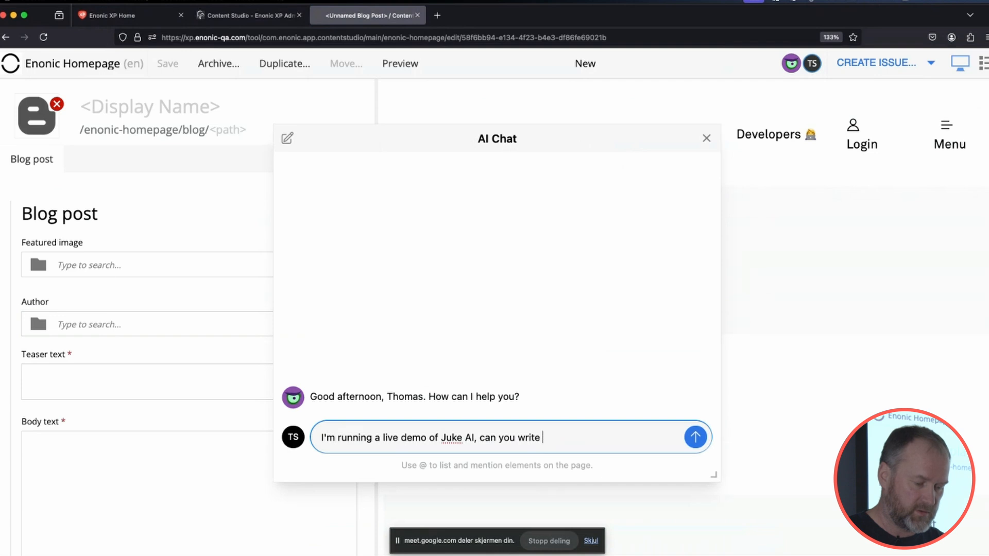
type("a blog")
key("BackSpace")
key("BackSpace")
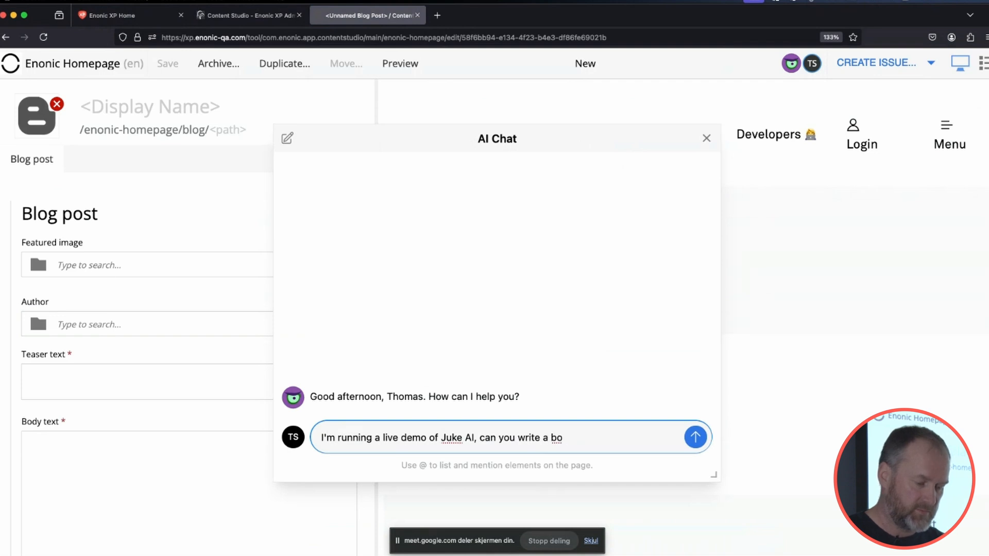
type("log pos for us")
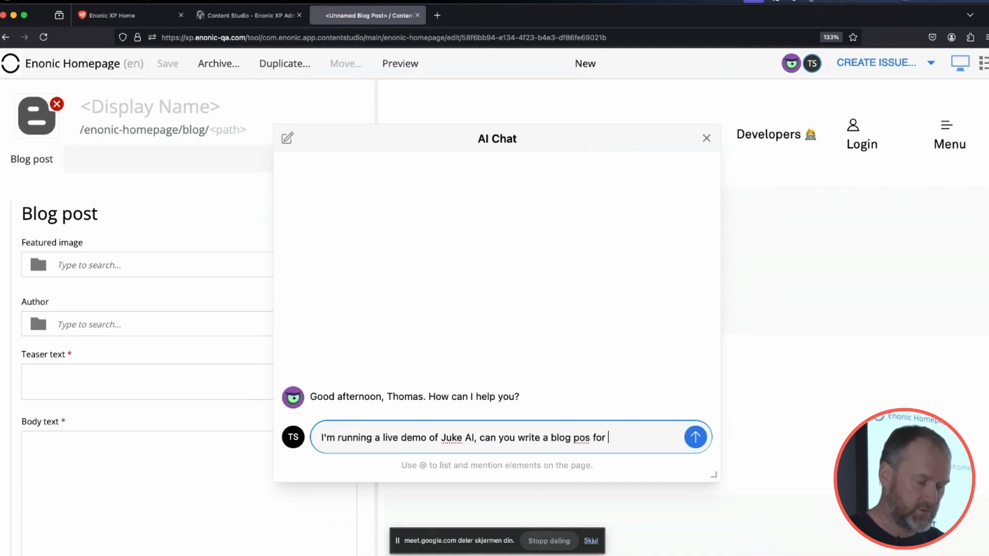
key("BackSpace")
key("BackSpace")
key("BackSpace")
key("BackSpace")
key("BackSpace")
key("BackSpace")
key("BackSpace")
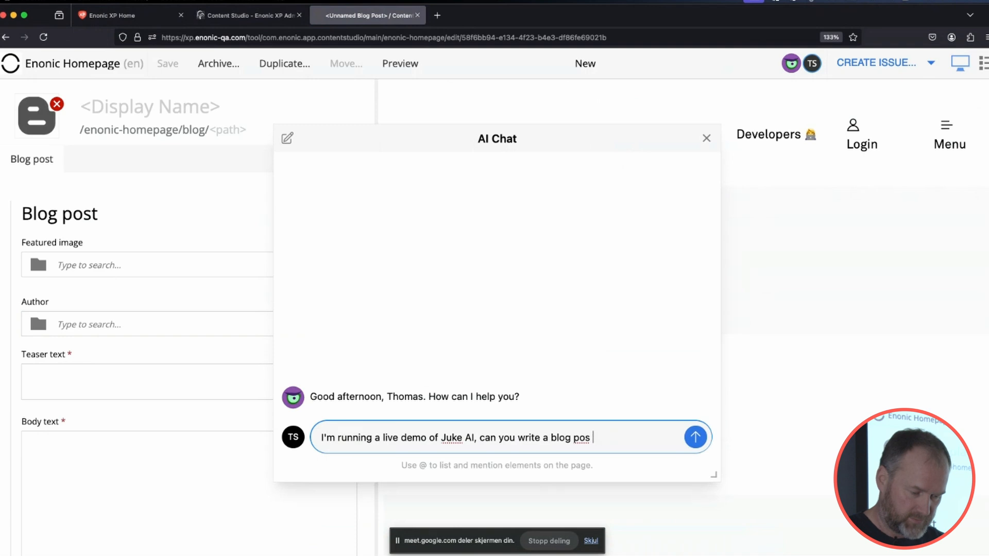
type("t for us")
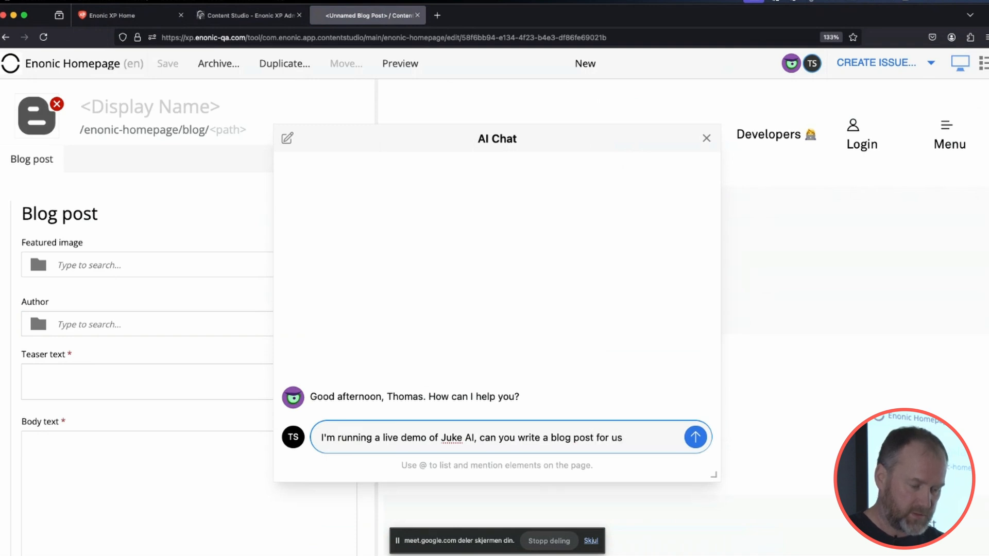
type(" - and do i")
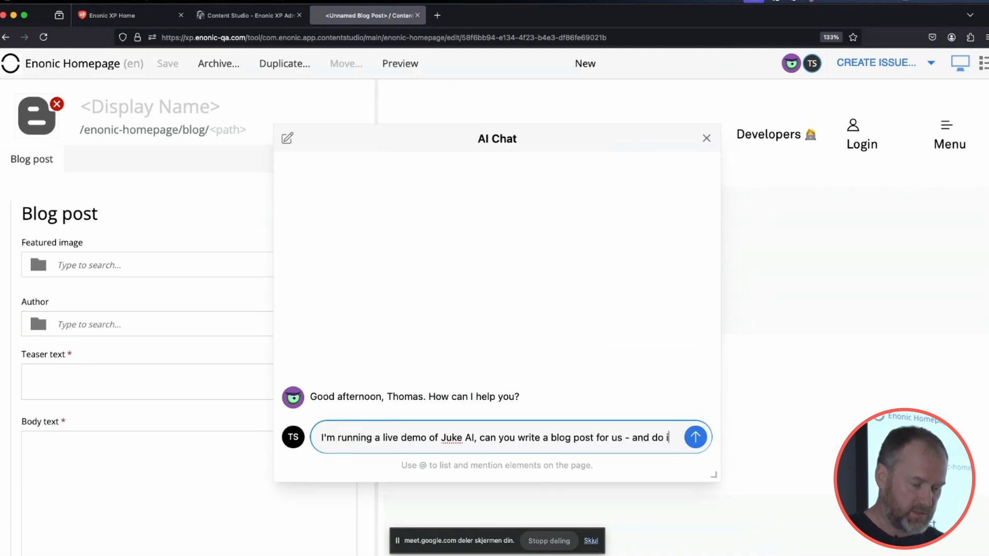
type("t in \"bro")
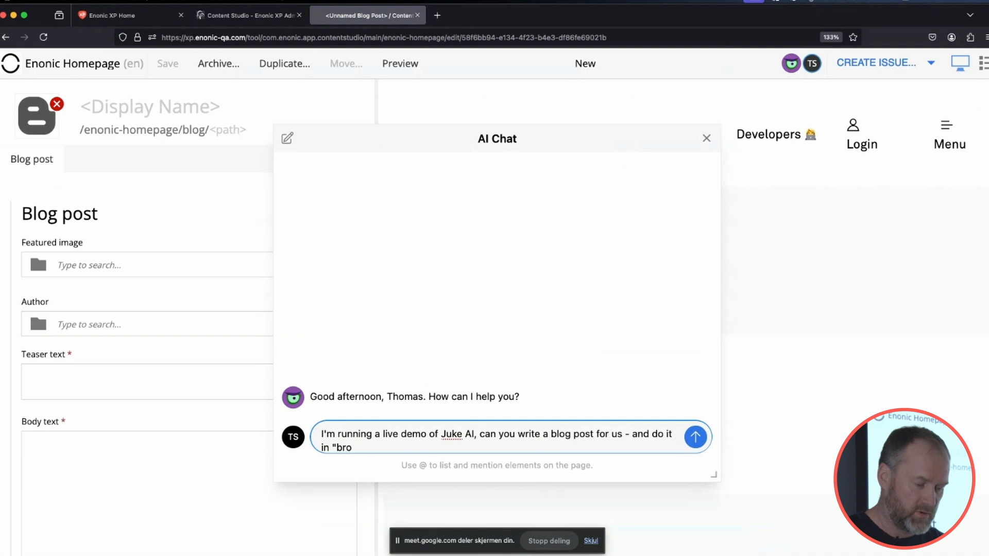
type("\" style?")
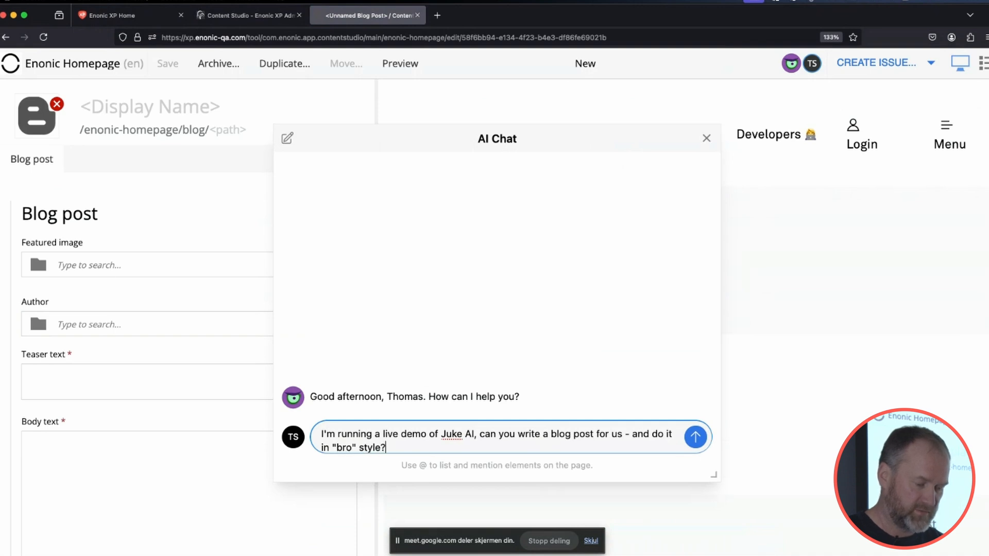
key("Return")
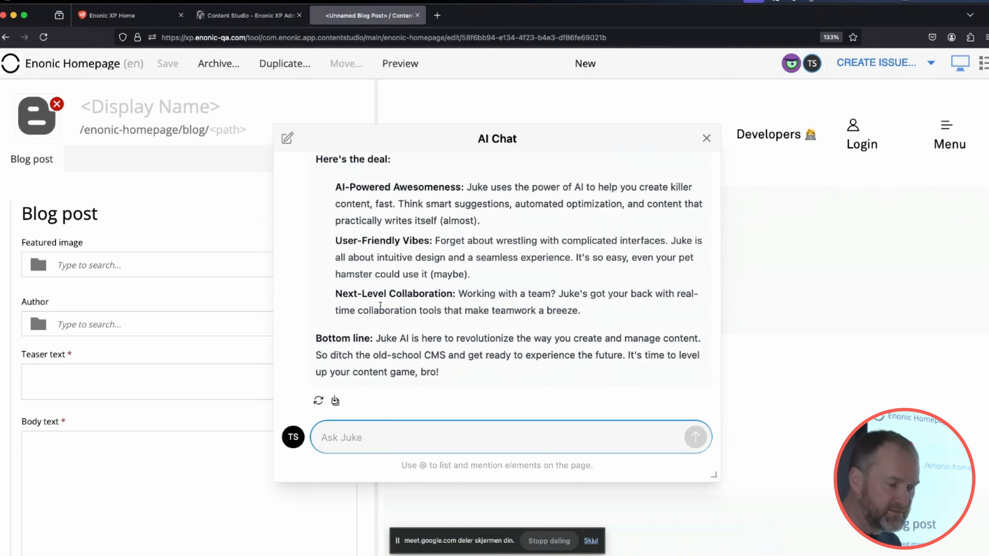
Review the AI-generated blog post, insert all of its suggested texts into the form fields and close the chat.
scroll(388, 270, "up", 3)
scroll(389, 270, "up", 3)
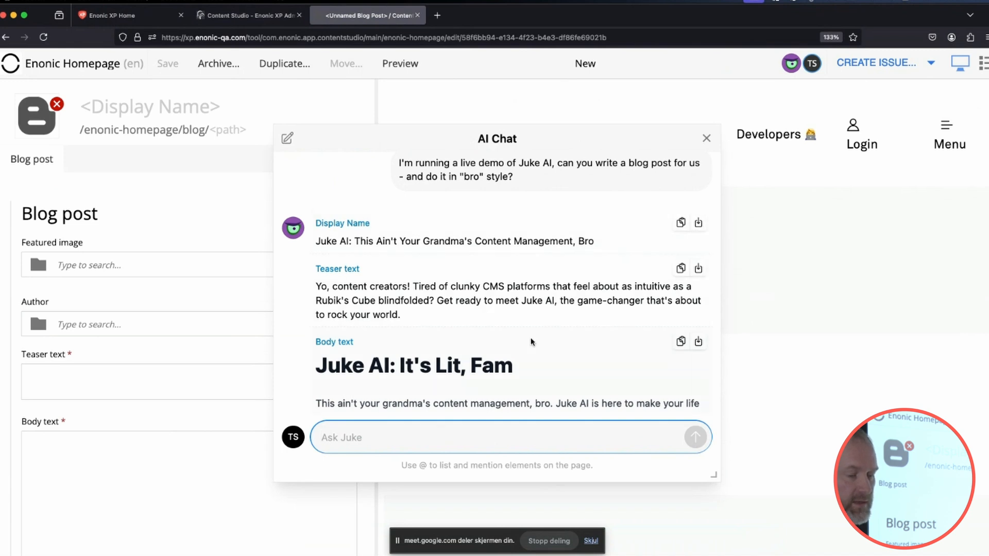
scroll(530, 342, "down", 4)
scroll(532, 341, "down", 3)
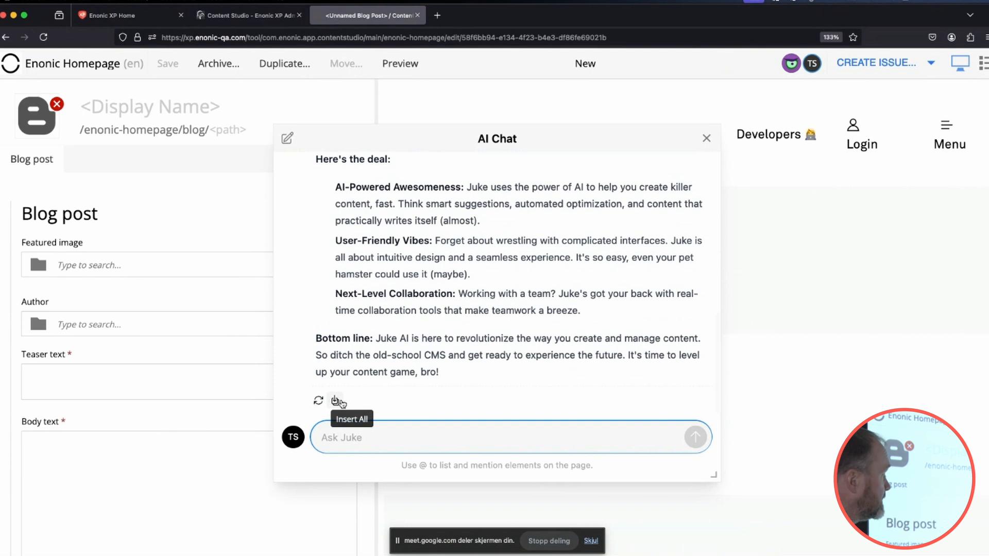
left_click(335, 401)
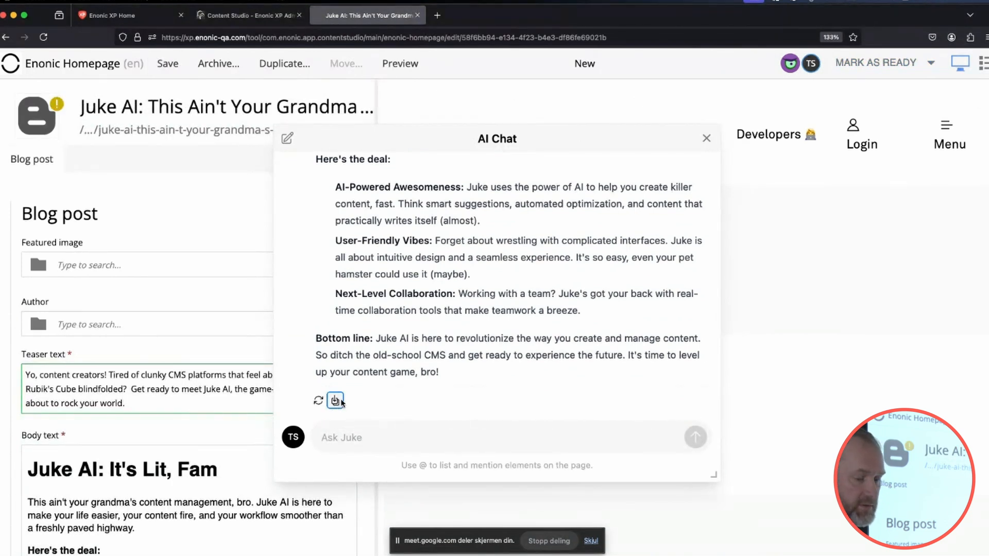
left_click(706, 138)
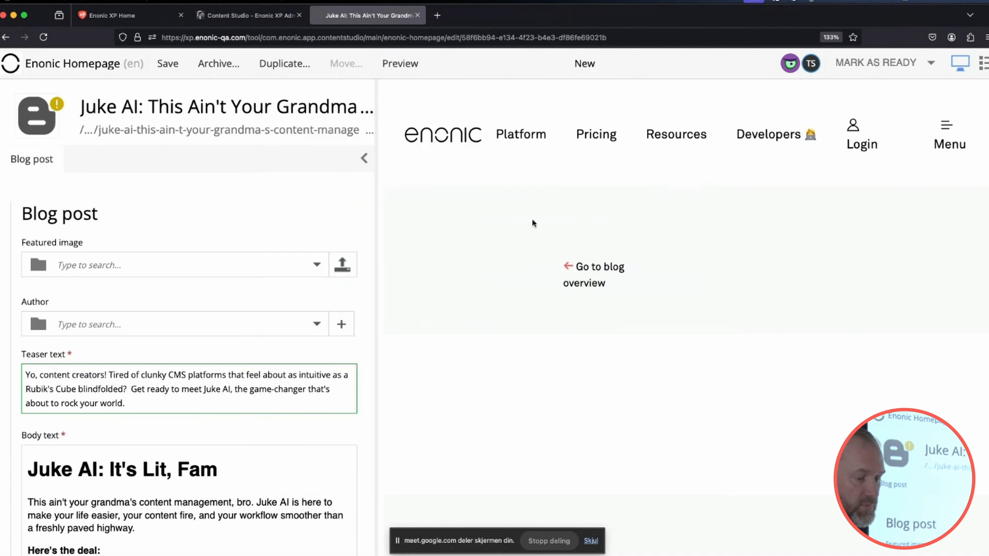
Review the inserted teaser and body texts, and open the AI assistant for the Body text field.
scroll(208, 373, "down", 2)
scroll(209, 374, "down", 8)
scroll(208, 374, "up", 6)
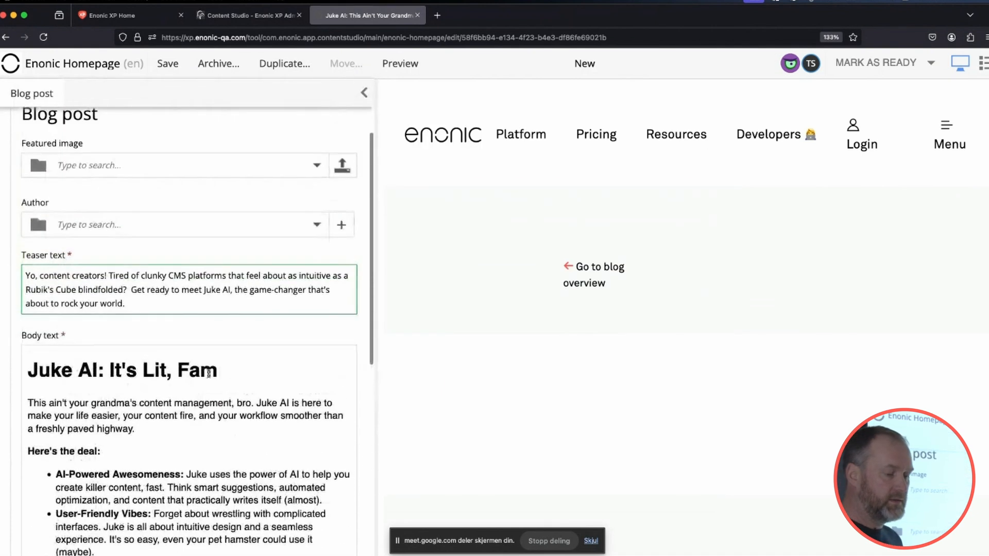
left_click(143, 387)
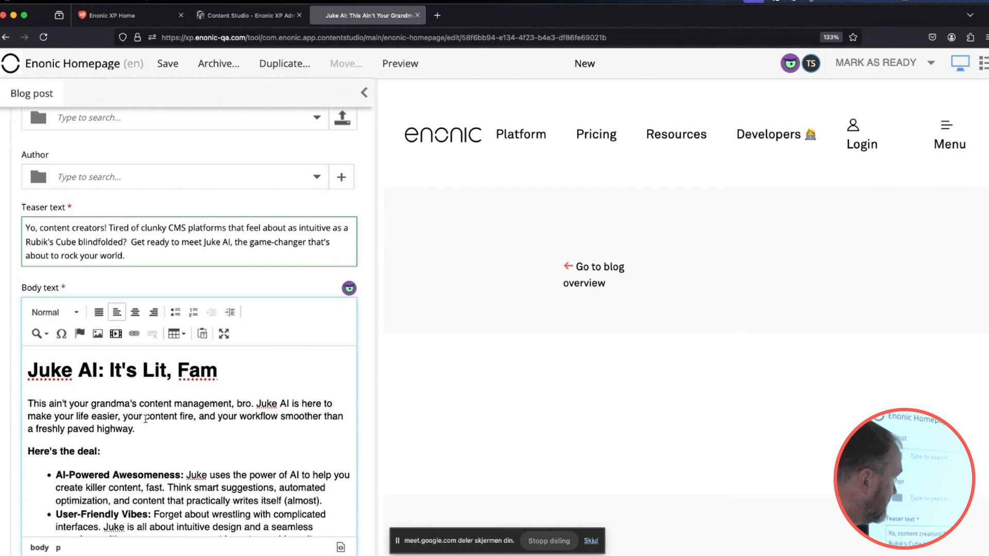
left_click(186, 232)
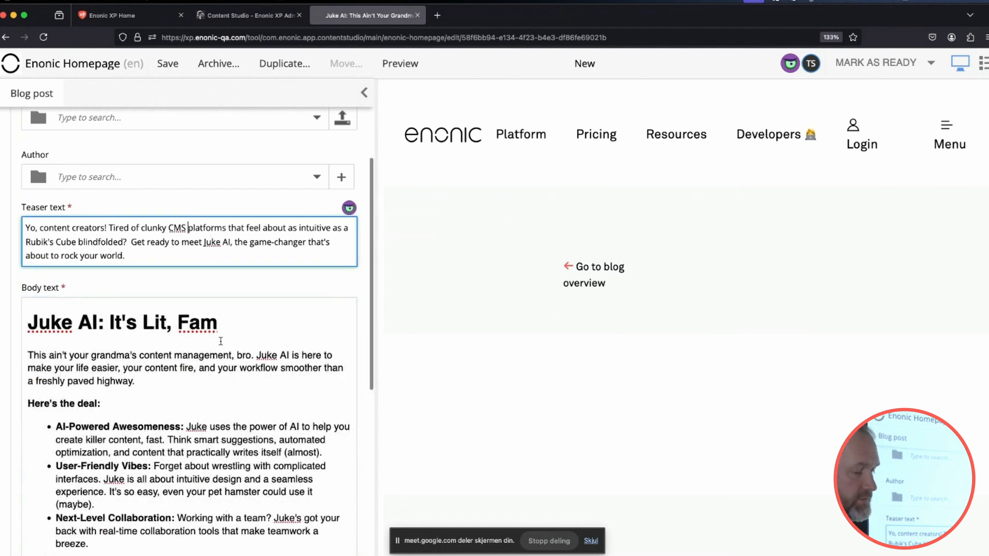
left_click(192, 367)
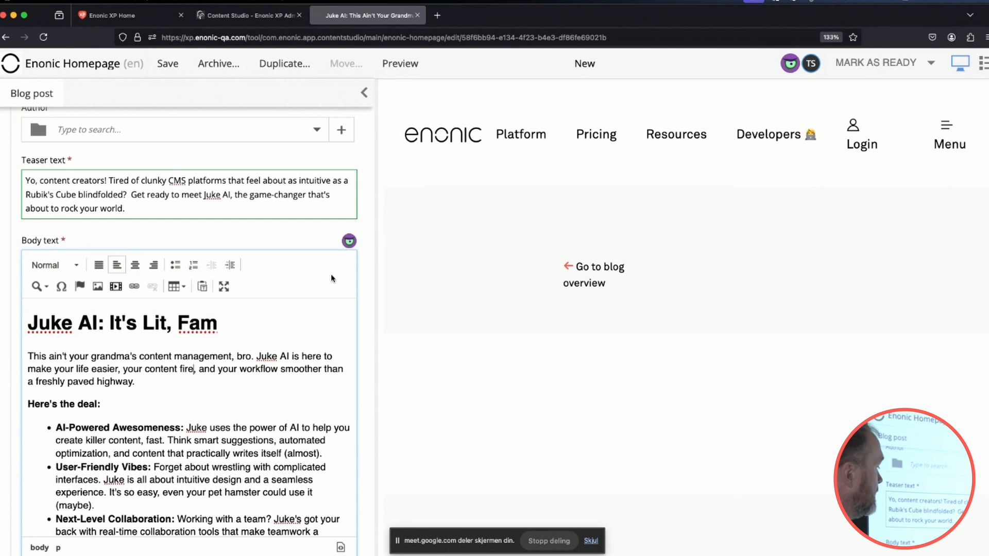
left_click(348, 241)
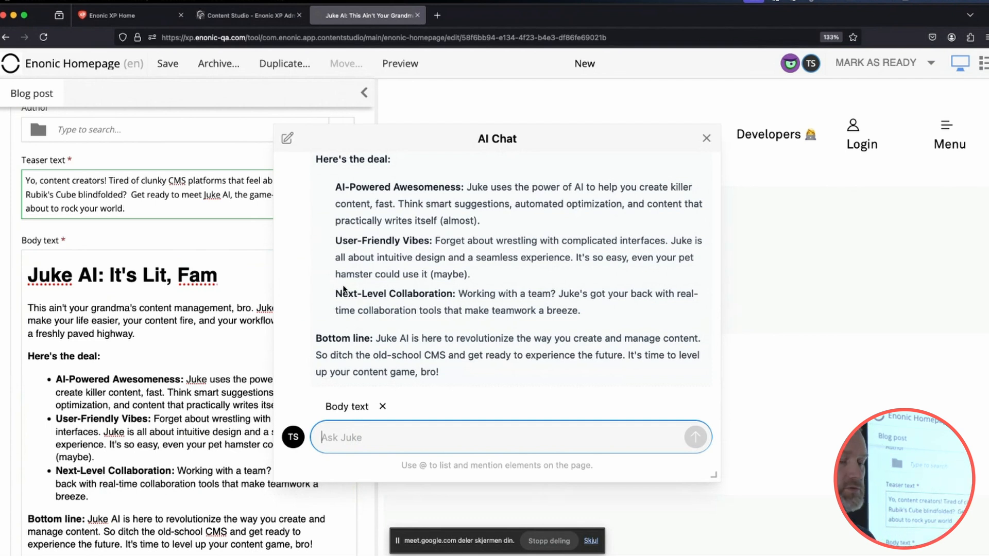
Ask the AI assistant about the body text: "nice, can you add a summary table as well?".
type("@")
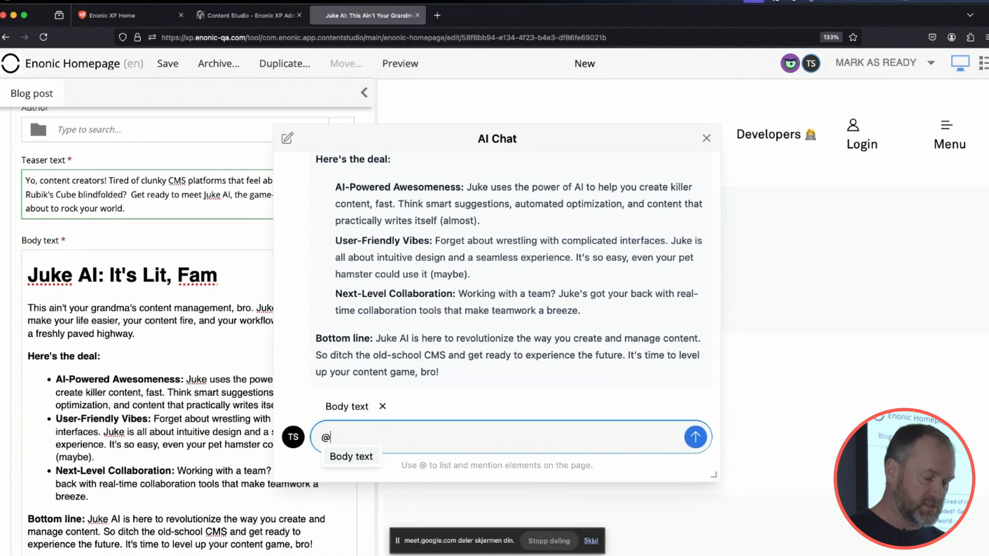
key("BackSpace")
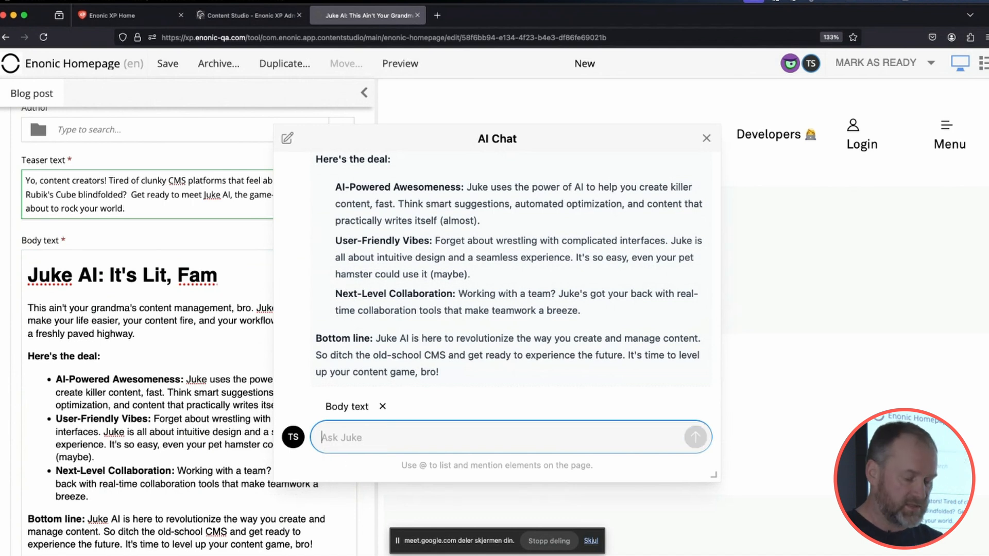
type("nice")
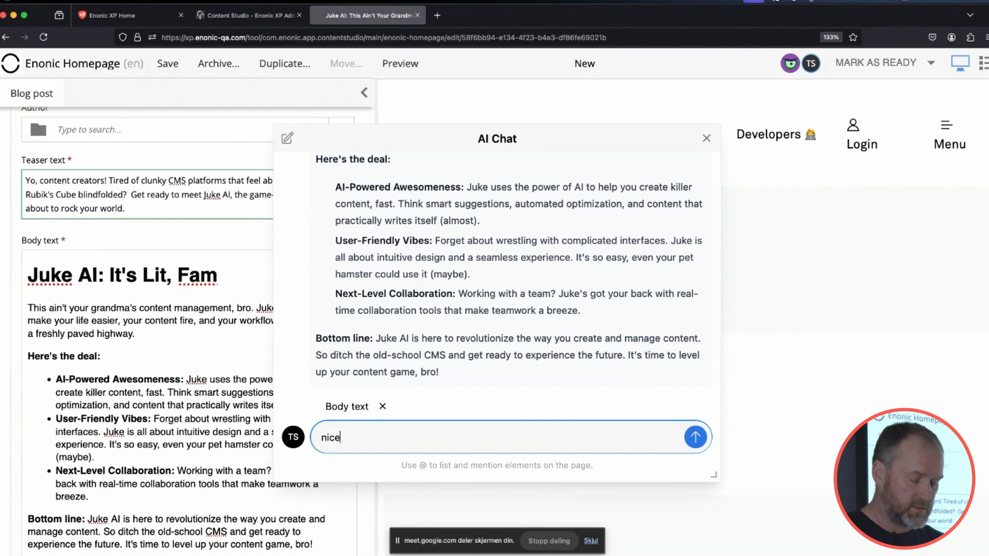
type(", can you a")
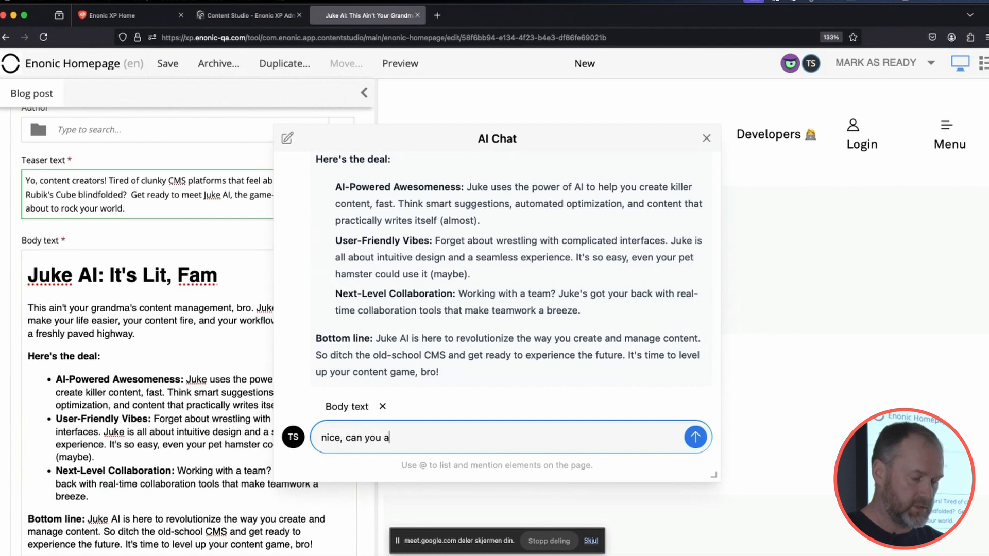
type("dd a summary d")
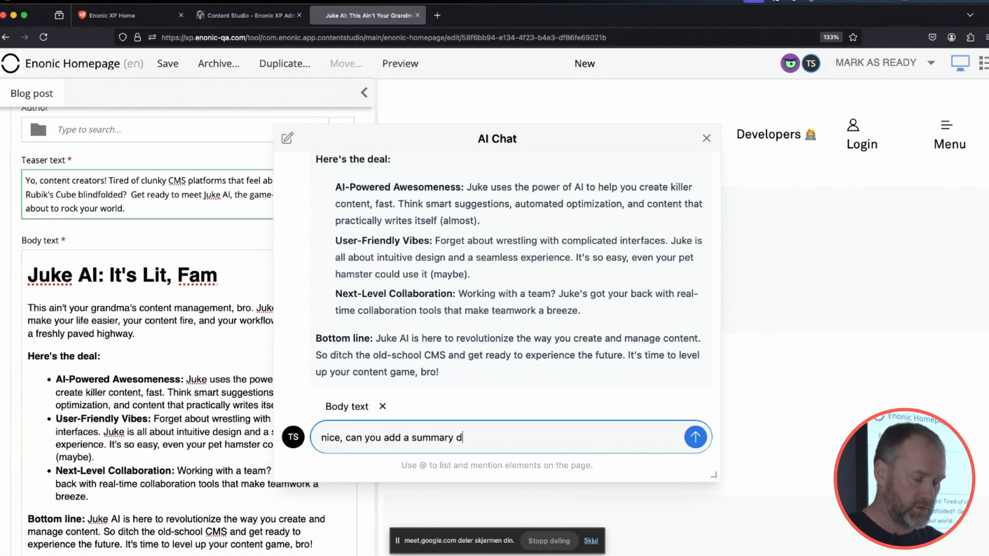
key("BackSpace")
type("table as well?")
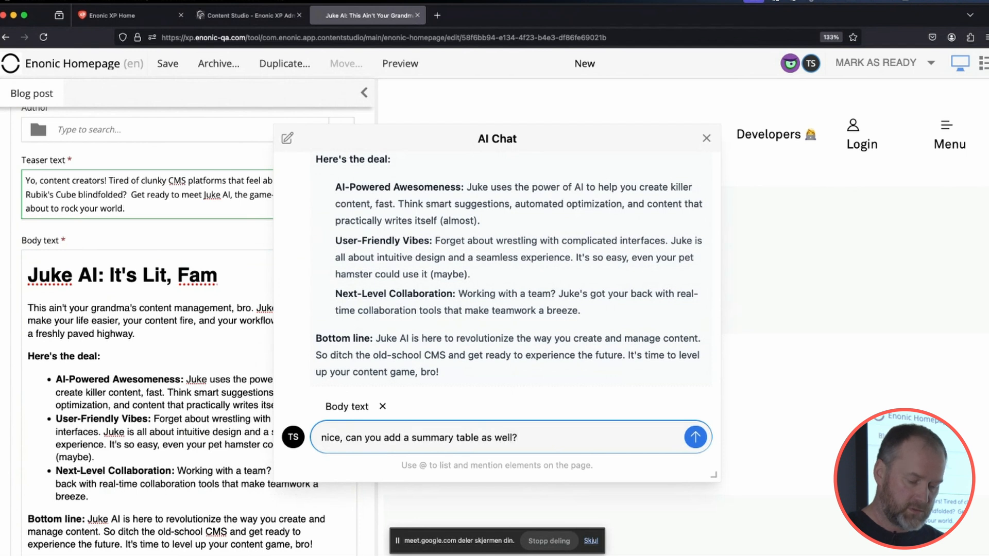
key("Return")
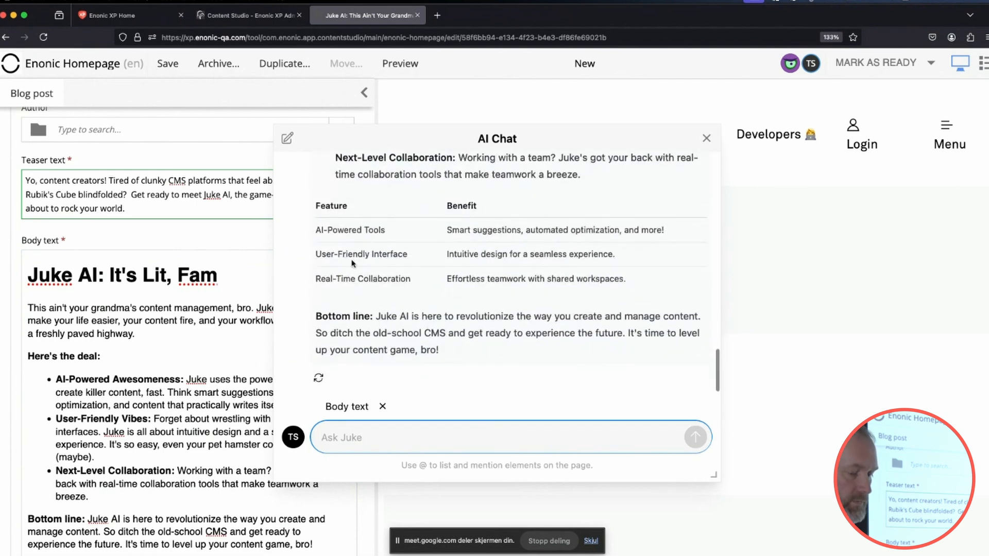
scroll(476, 326, "up", 10)
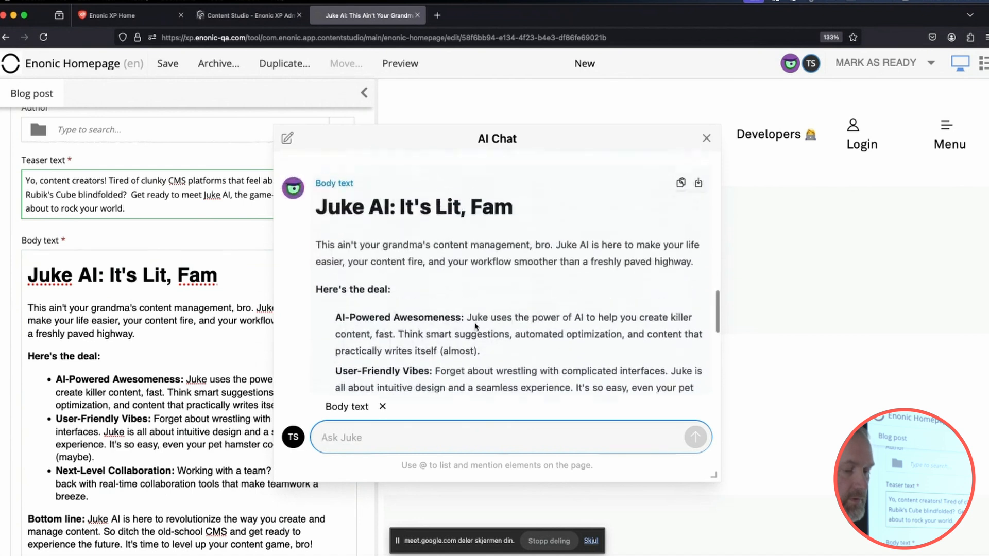
Insert the AI's revised body text with the summary table into the Body text field and close the chat.
scroll(475, 326, "up", 1)
left_click(698, 204)
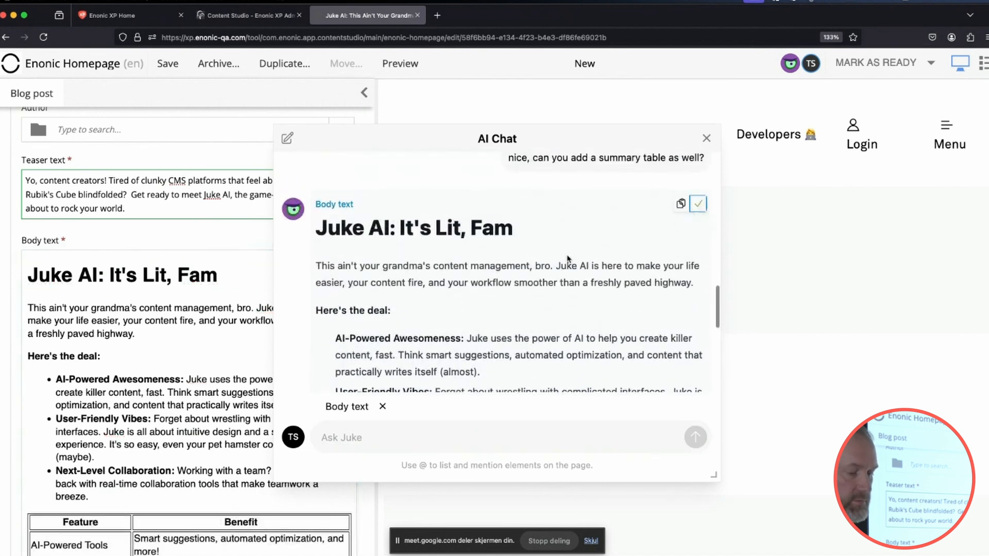
scroll(185, 376, "down", 6)
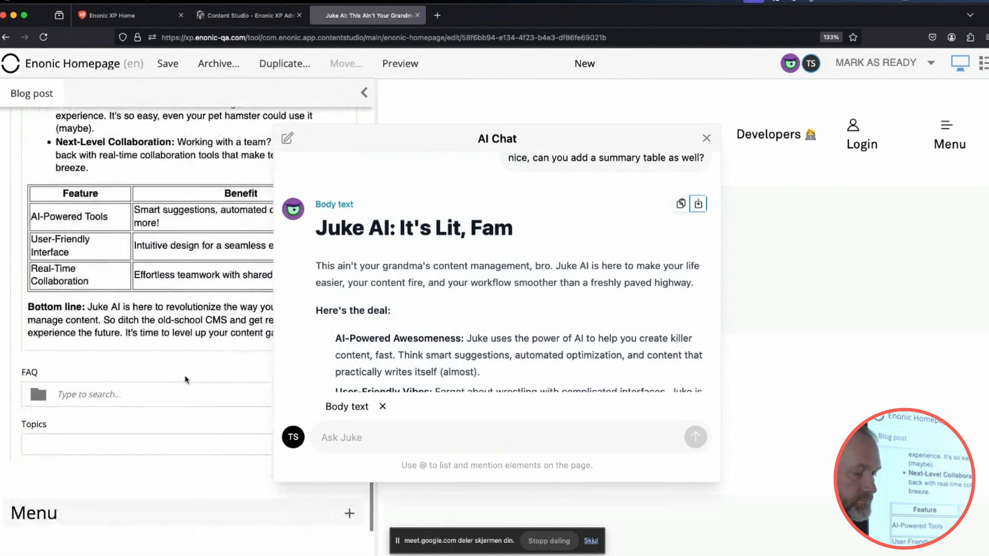
left_click(706, 138)
Upload ai-taking-over-the-world.png from Downloads as the blog post's featured image.
scroll(191, 259, "up", 10)
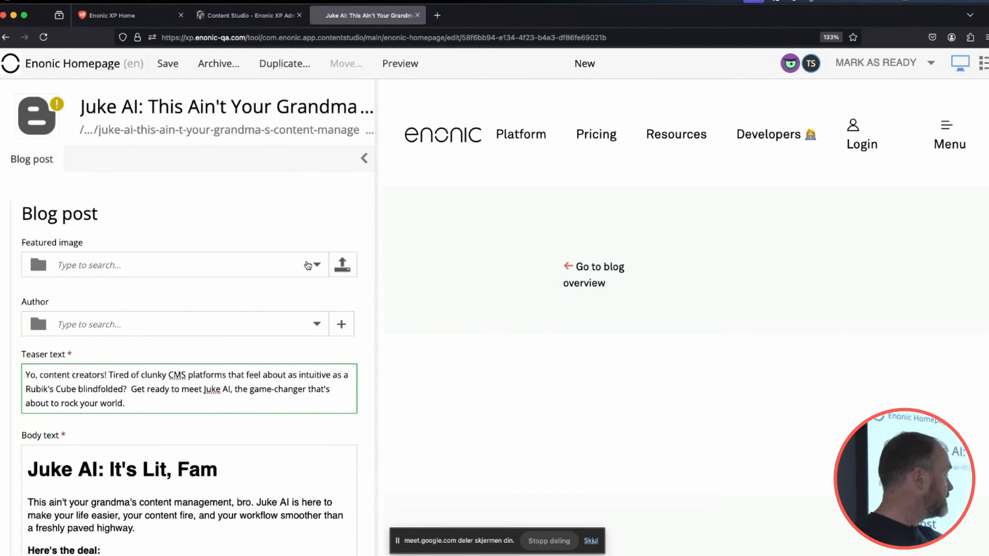
left_click(353, 274)
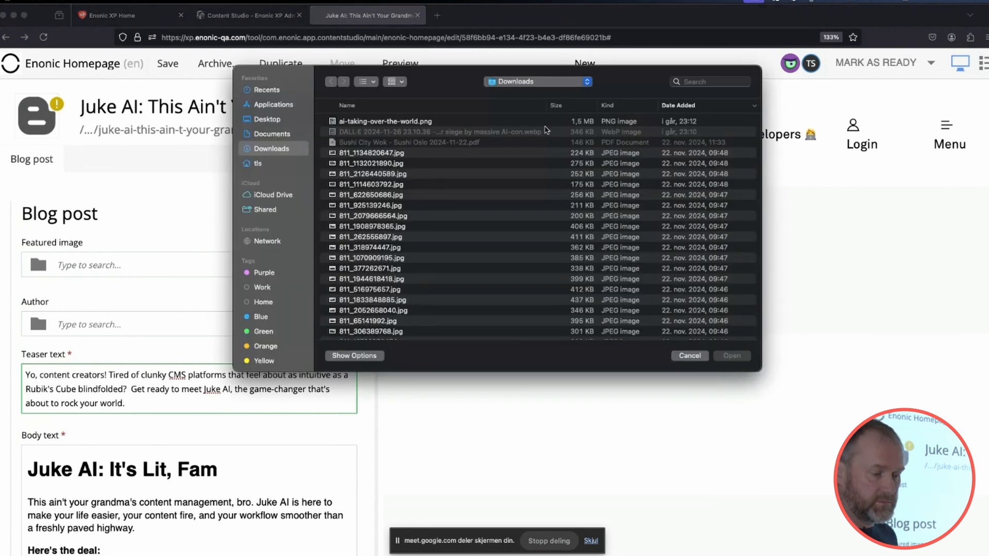
left_click(394, 123)
double_click(393, 124)
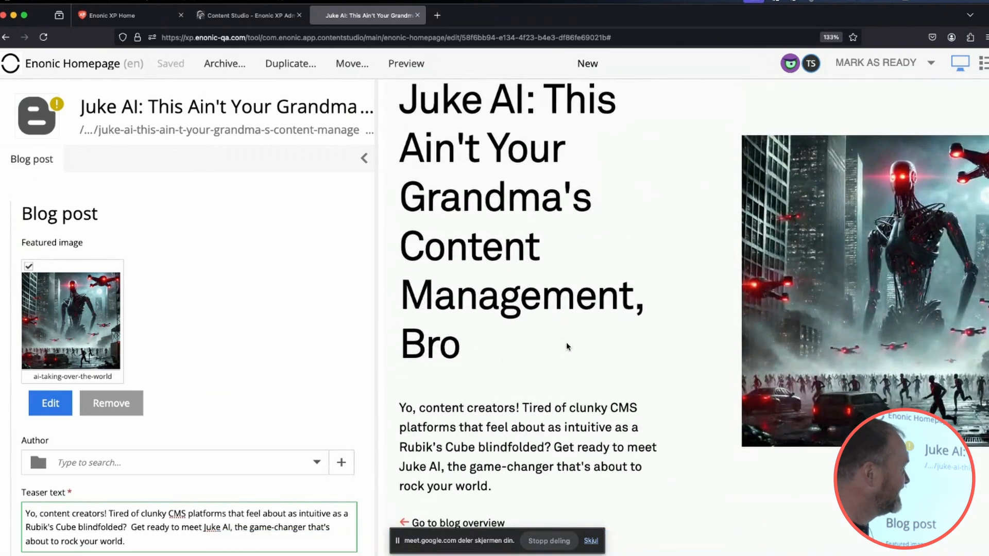
Check the blog post's preview, mark the post as ready and publish it together with its image dependency.
scroll(567, 341, "down", 15)
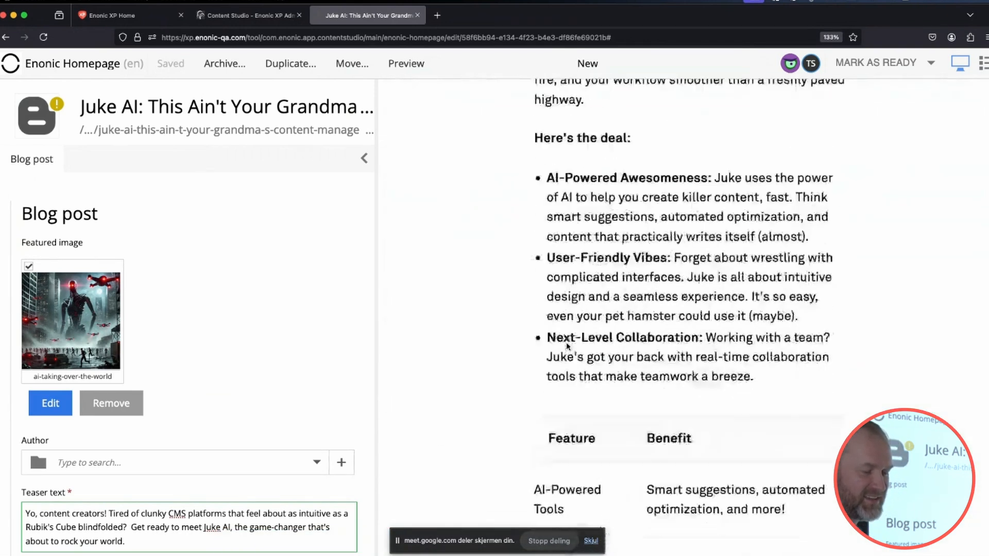
scroll(566, 344, "down", 10)
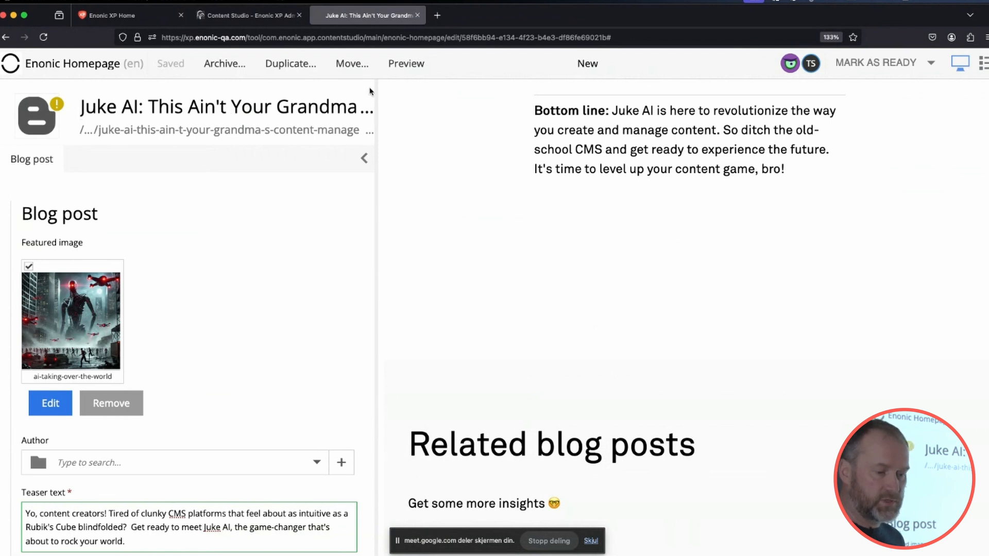
left_click(875, 63)
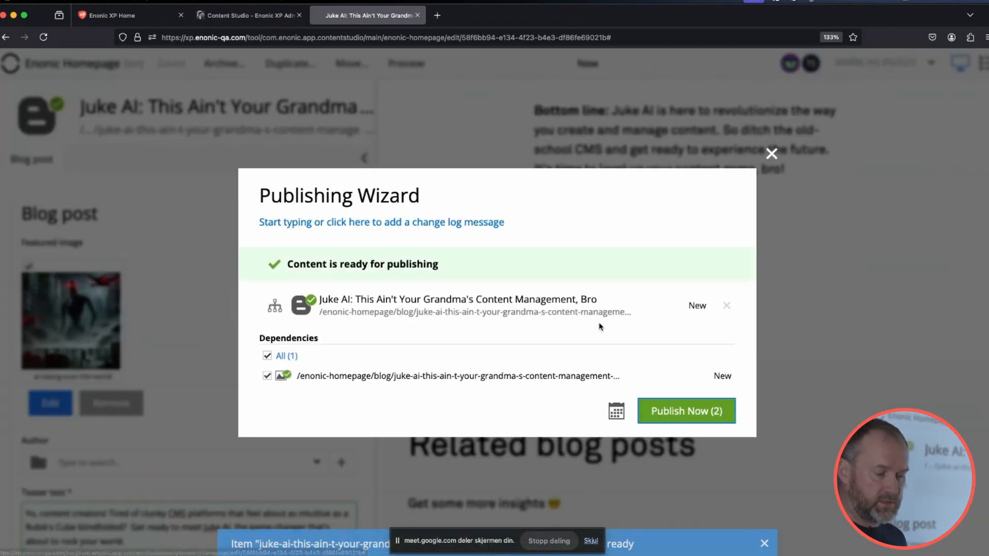
left_click(665, 407)
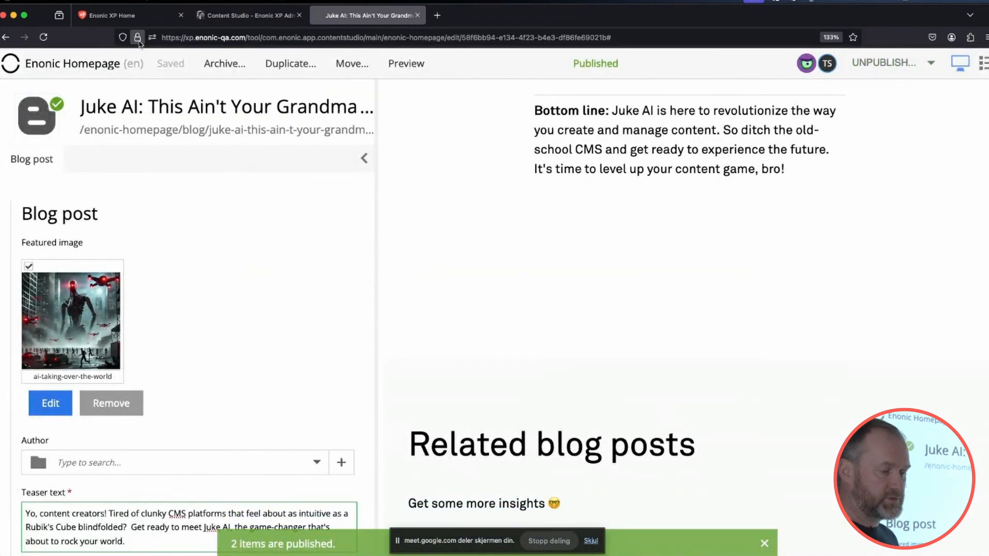
Switch to the Norwegian project Enonic Hjemmeside and select the inherited Juke AI post under Blogg.
left_click(106, 62)
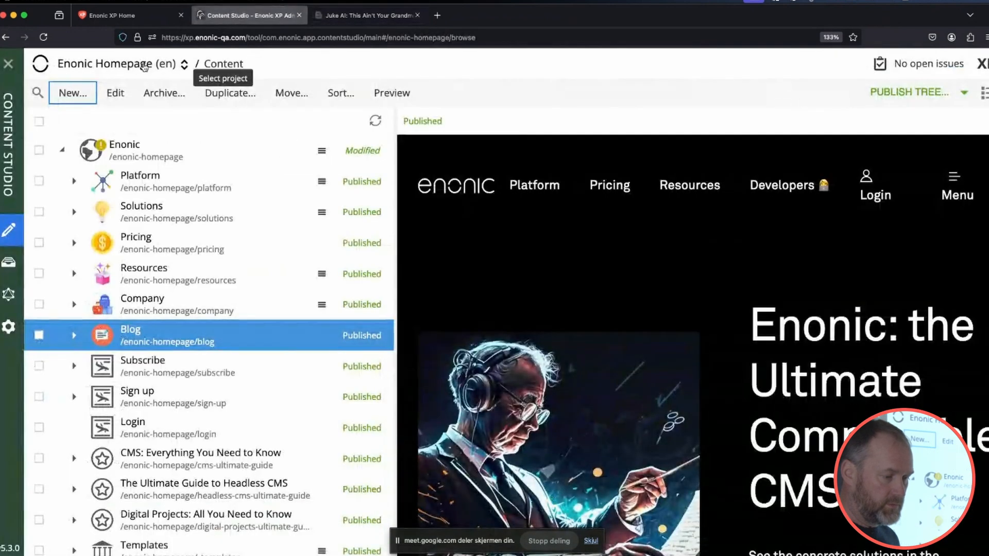
left_click(141, 65)
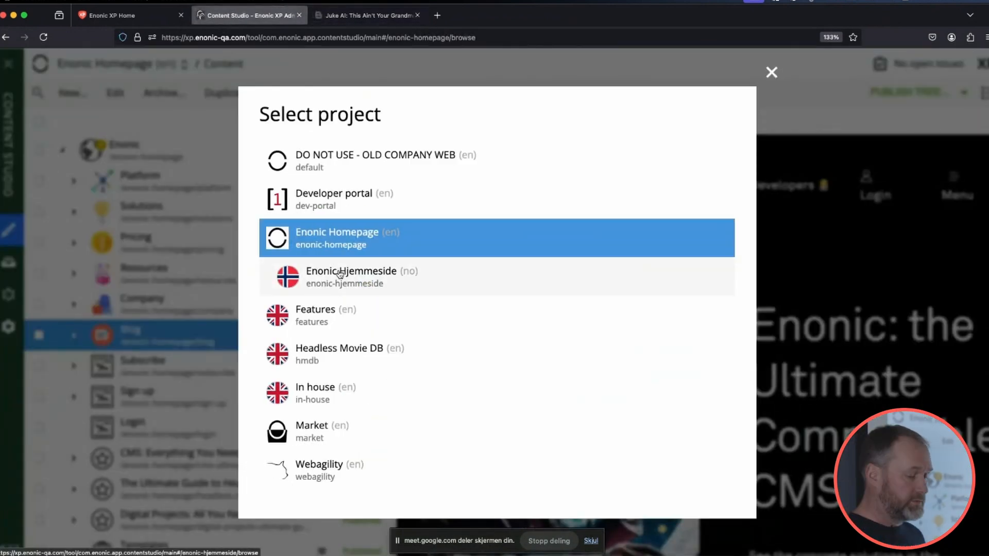
left_click(342, 283)
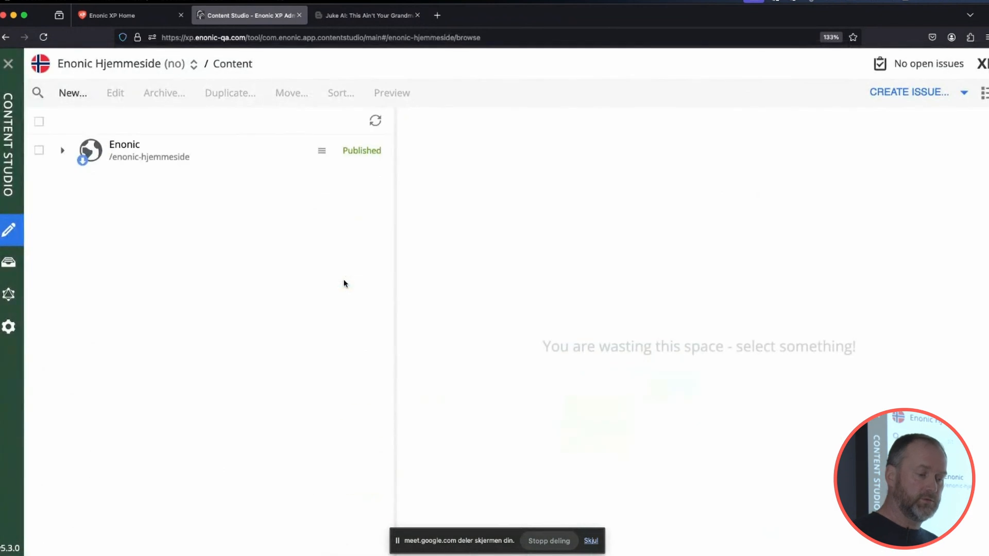
left_click(62, 151)
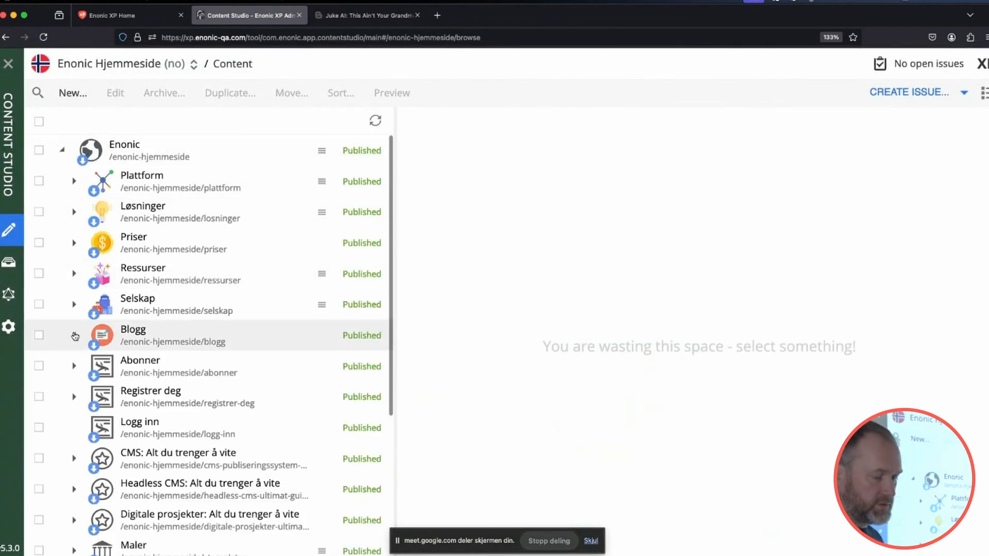
left_click(73, 334)
left_click(203, 367)
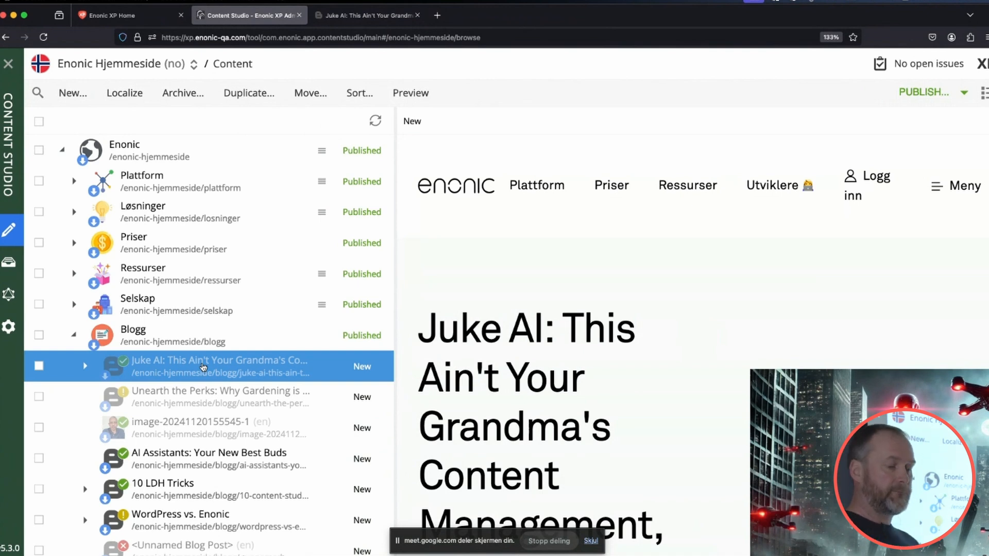
Open the Norwegian Enonic site for editing, review the Juke AI Translator's general instructions, and close the site editor.
left_click(156, 159)
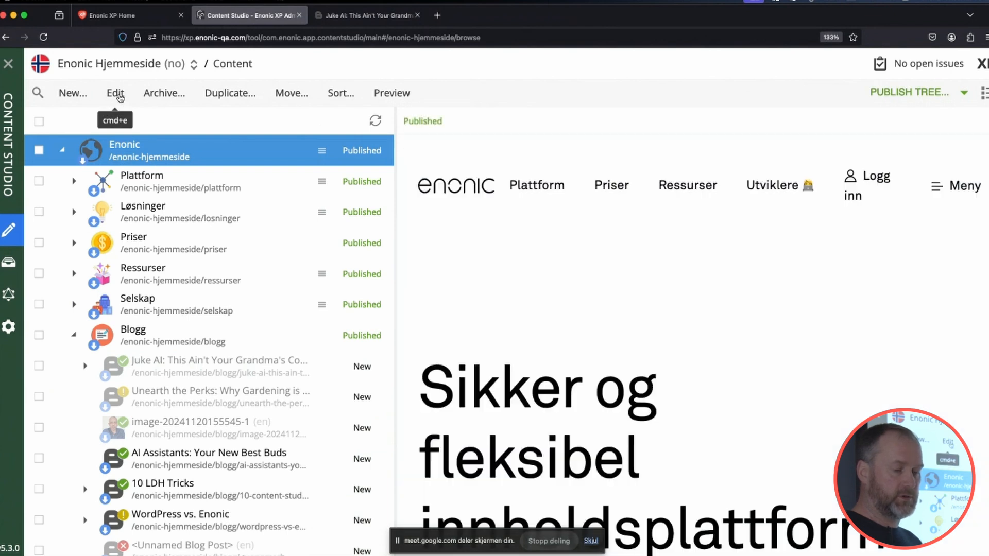
left_click(121, 96)
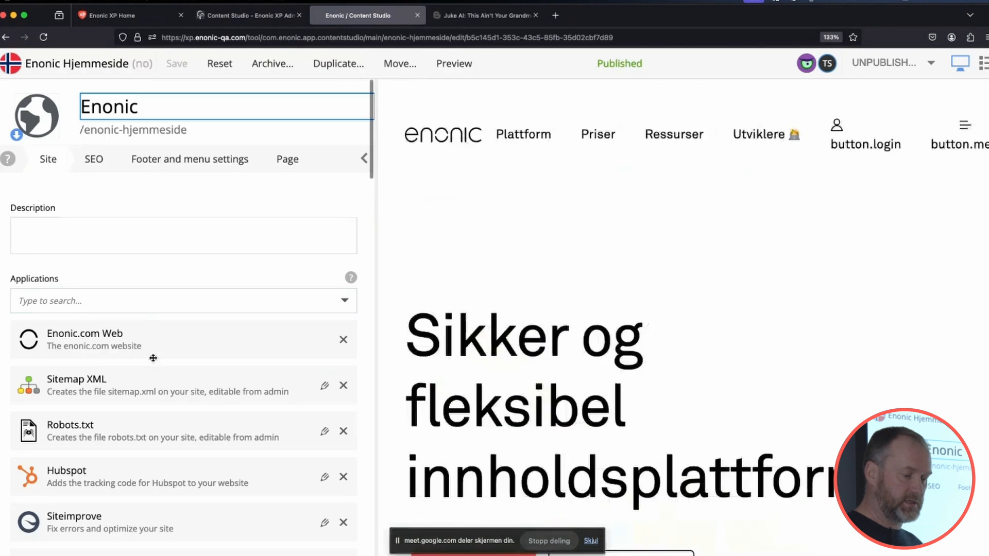
scroll(153, 357, "down", 3)
scroll(153, 357, "down", 5)
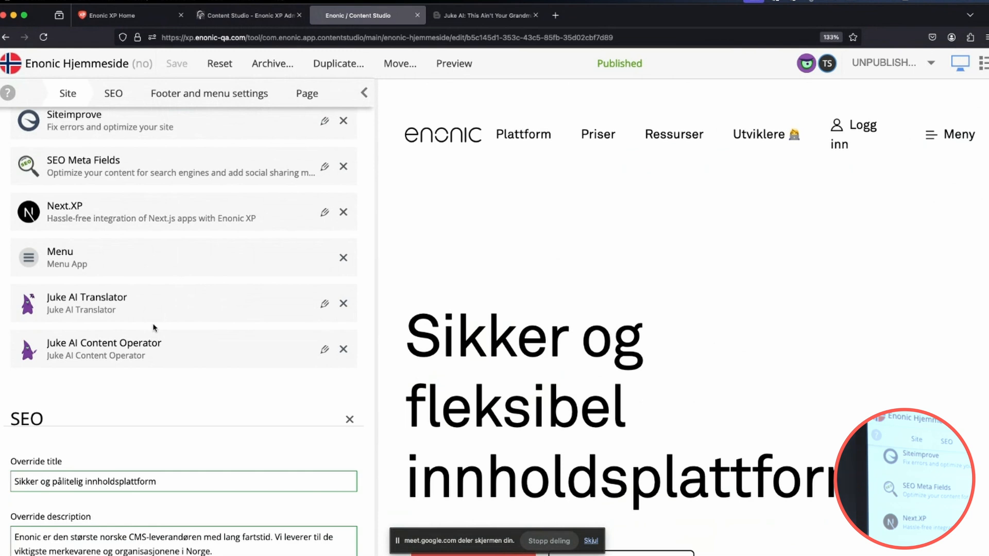
left_click(324, 304)
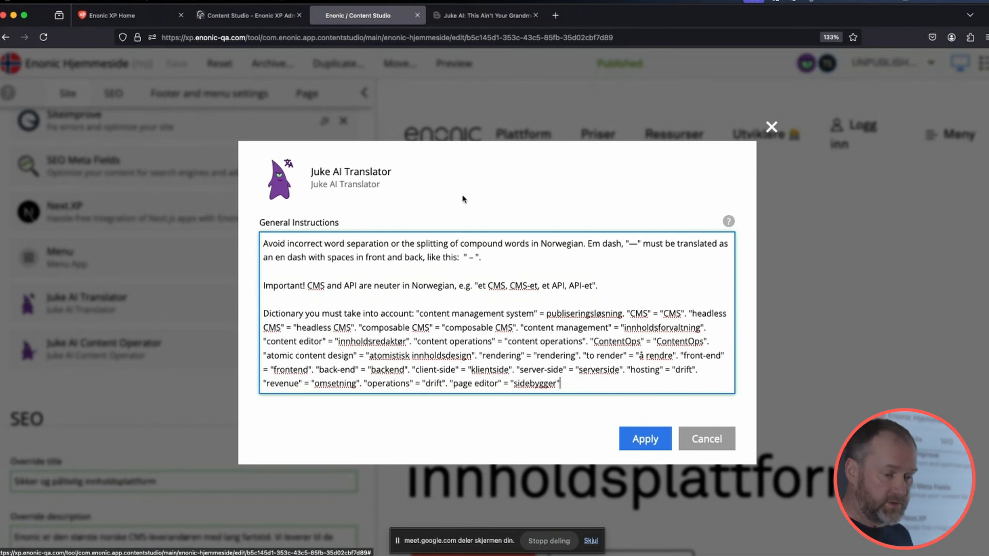
left_click(771, 126)
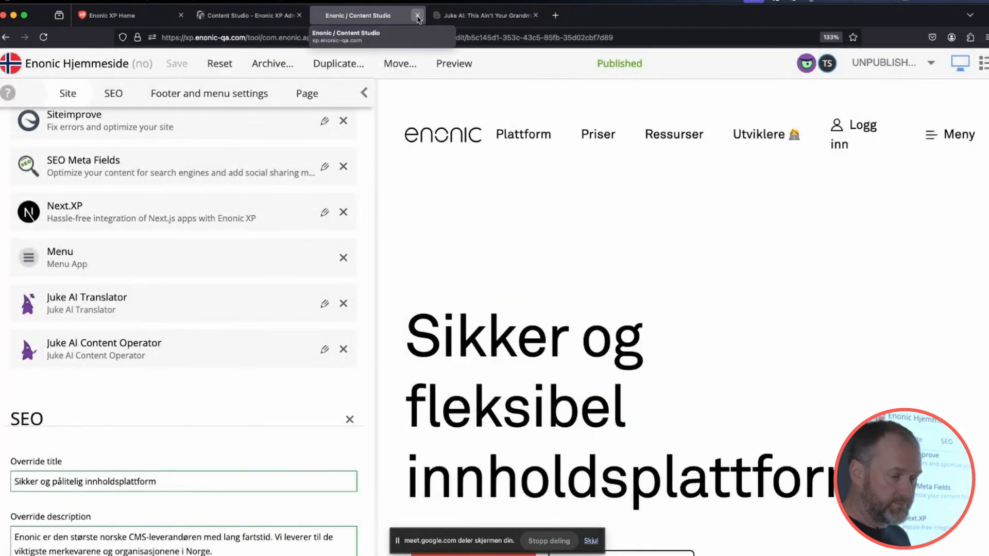
left_click(417, 16)
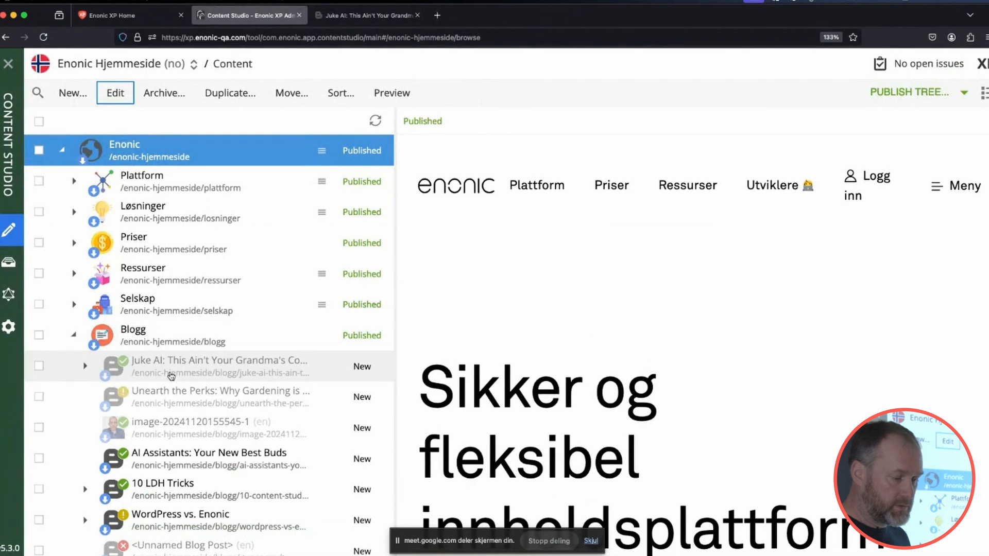
Localize the Juke AI blog post, review the translation instructions, and have the AI translate its texts to norsk.
left_click(172, 372)
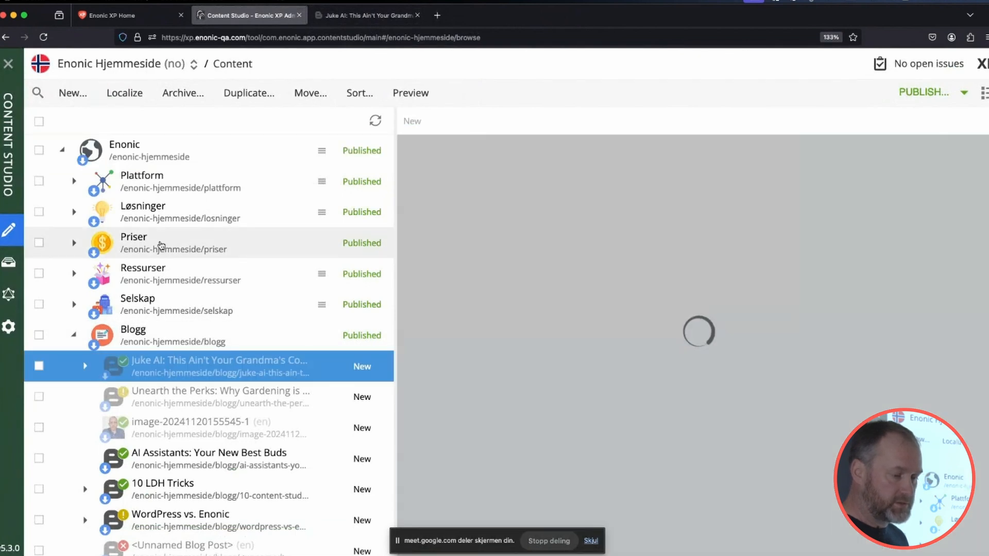
left_click(125, 94)
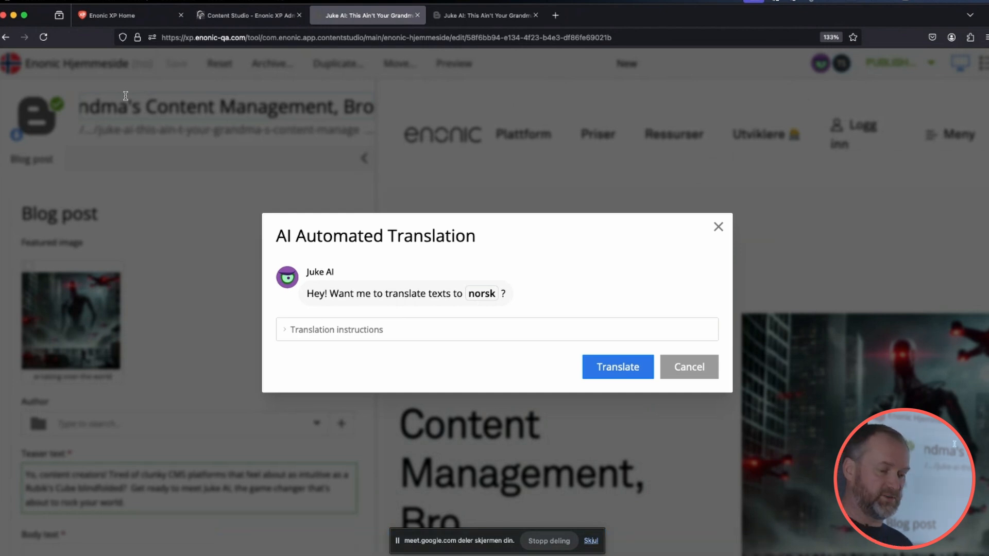
left_click(384, 332)
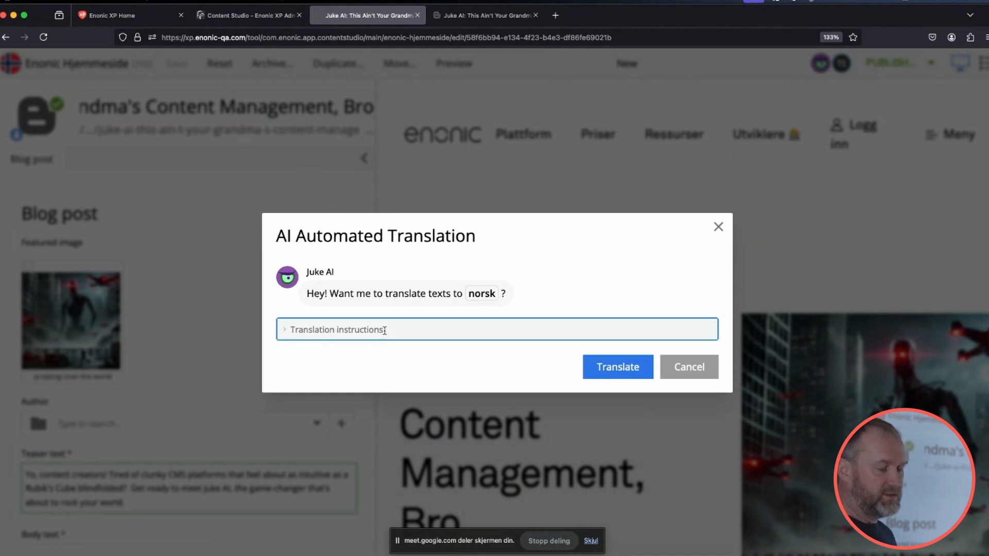
left_click(385, 330)
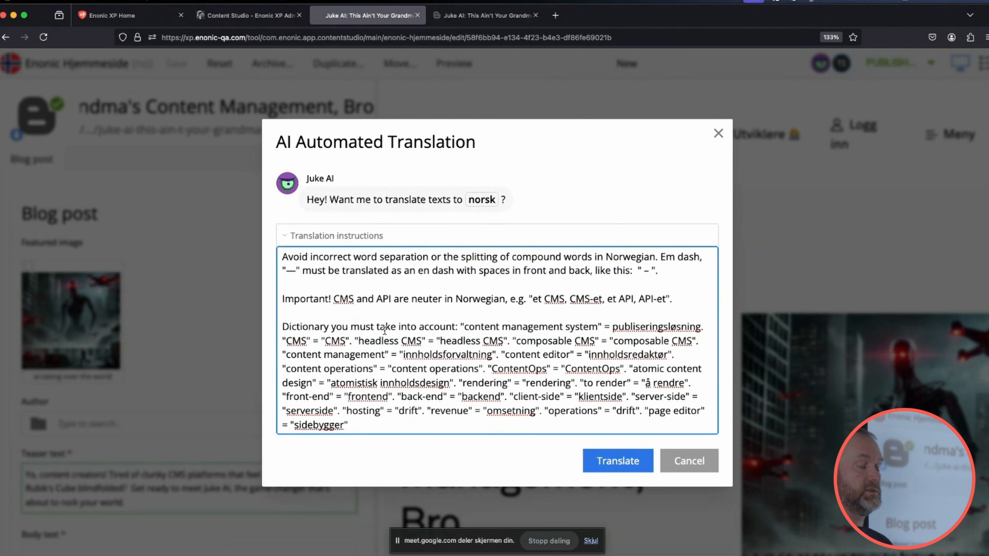
left_click(392, 236)
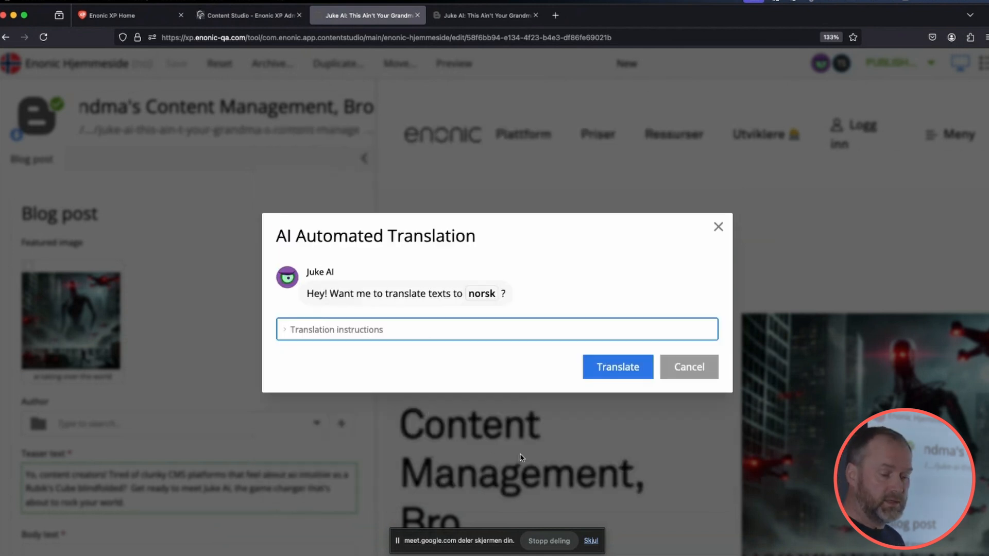
left_click(610, 373)
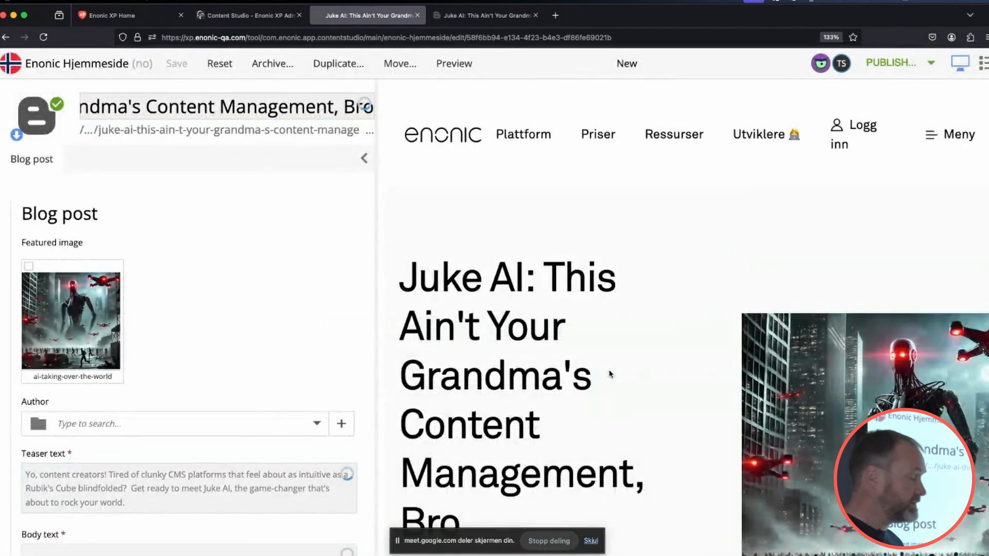
Review the translated teaser, body text and summary table in the form and in the page preview.
left_click(609, 374)
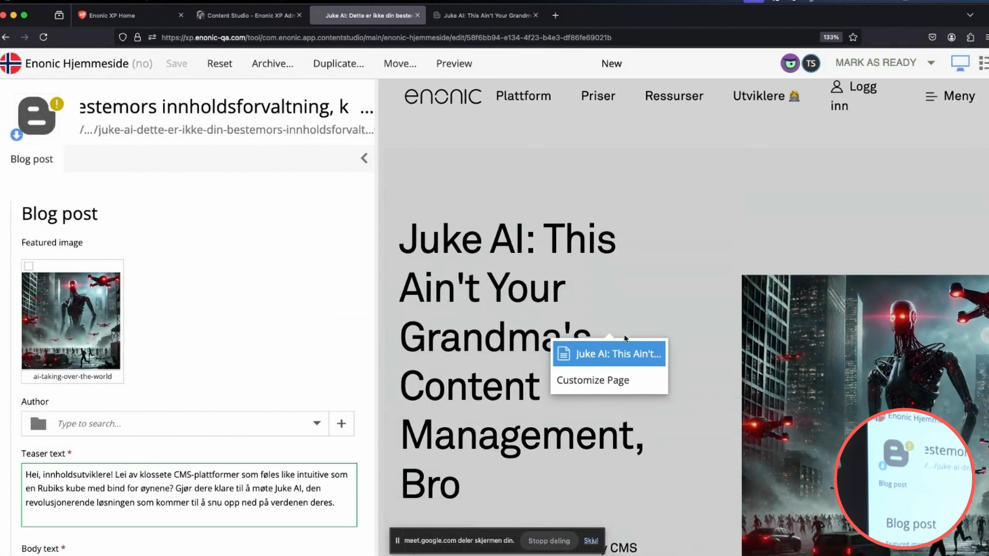
scroll(230, 418, "down", 8)
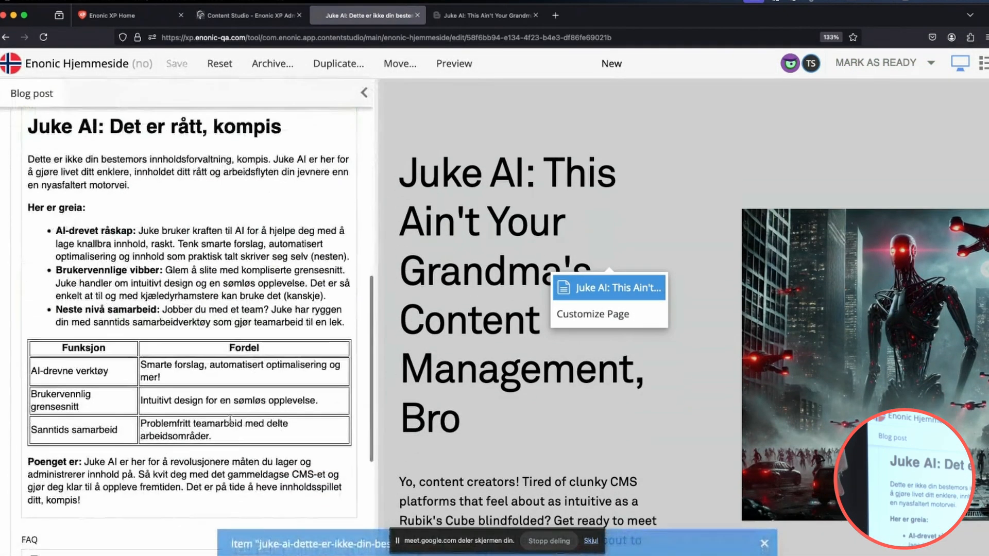
scroll(230, 418, "up", 4)
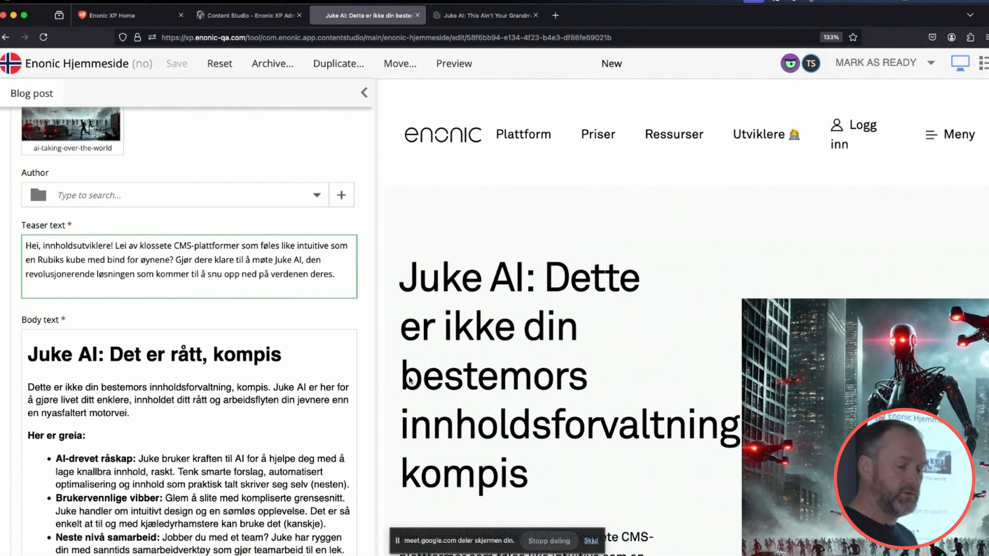
scroll(410, 380, "down", 5)
scroll(410, 379, "down", 10)
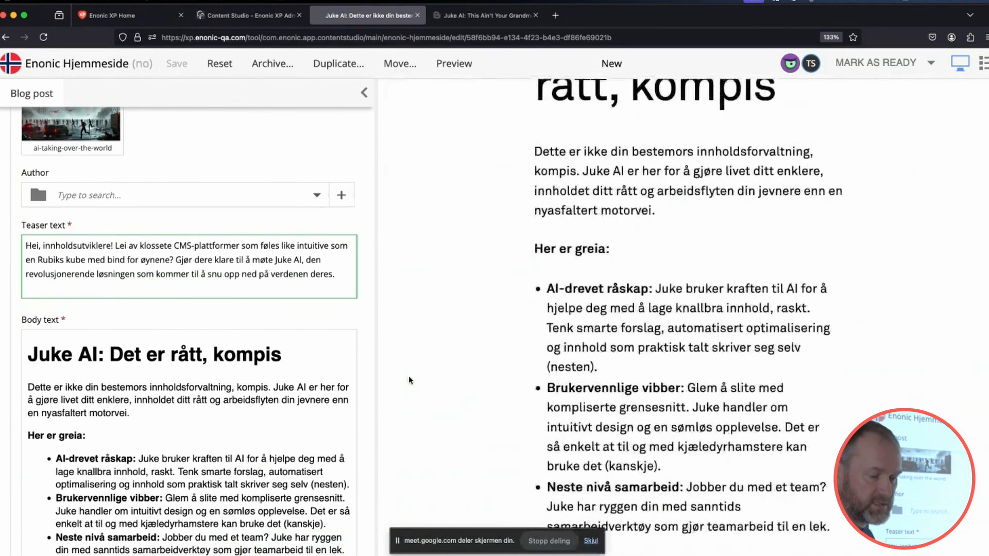
scroll(408, 379, "down", 8)
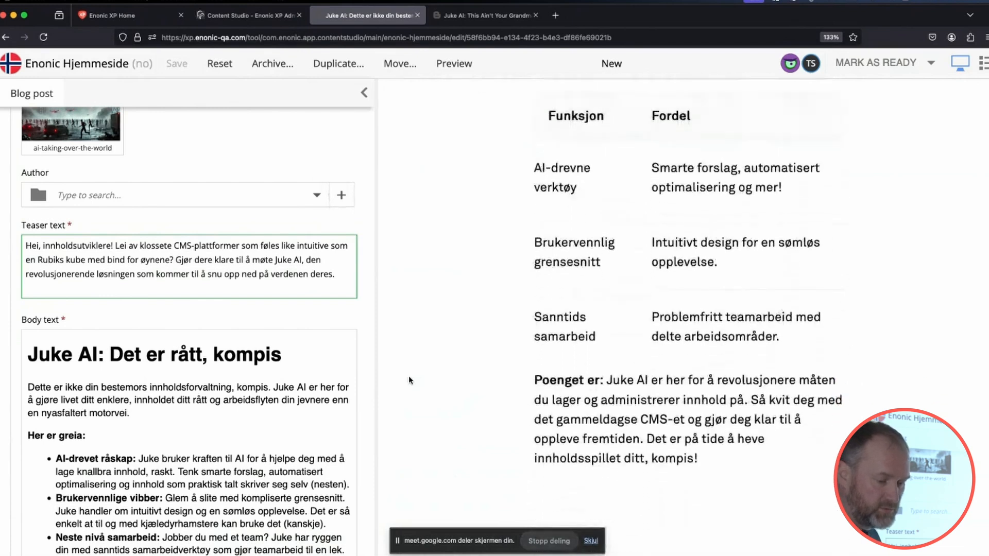
scroll(409, 379, "down", 2)
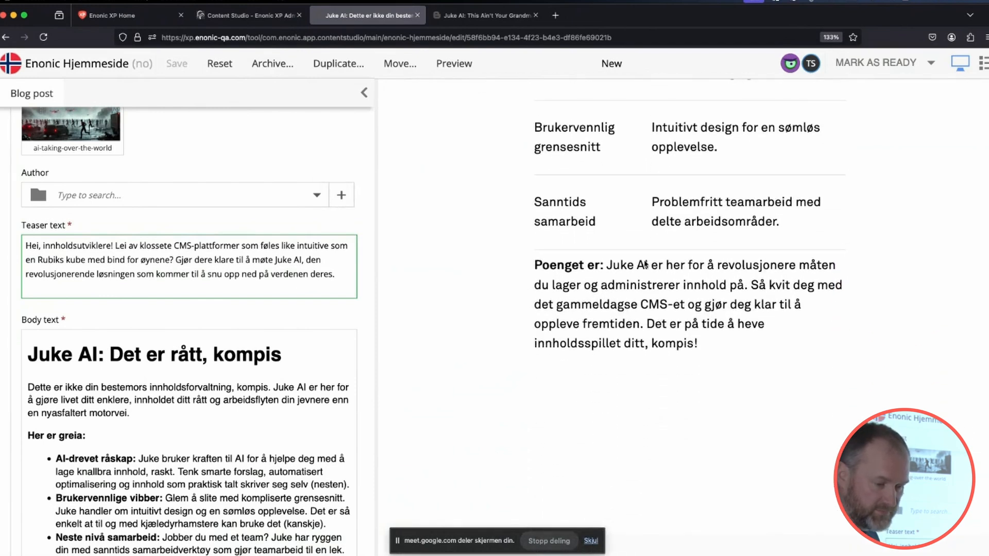
Mark the Norwegian blog post as ready and publish it together with its image dependency.
scroll(657, 319, "up", 15)
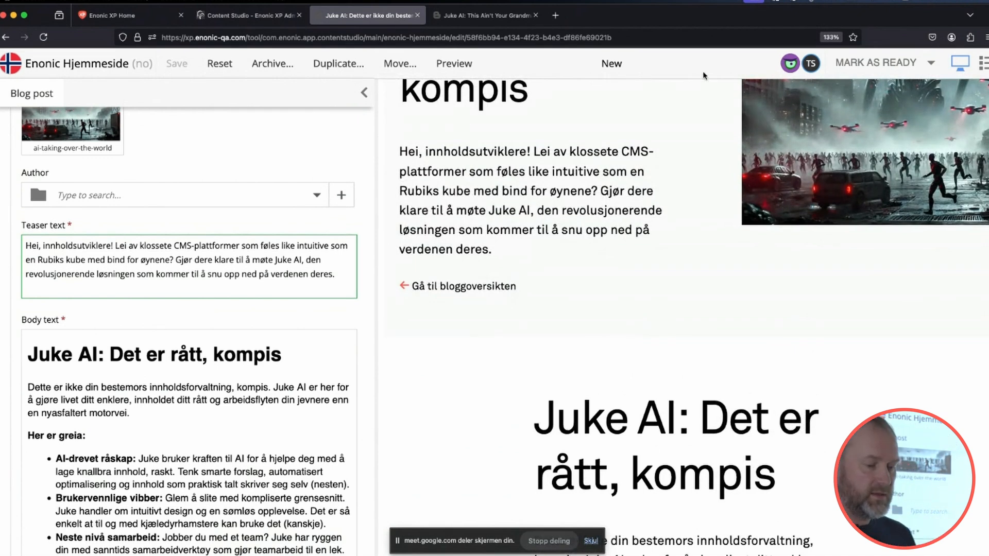
left_click(847, 64)
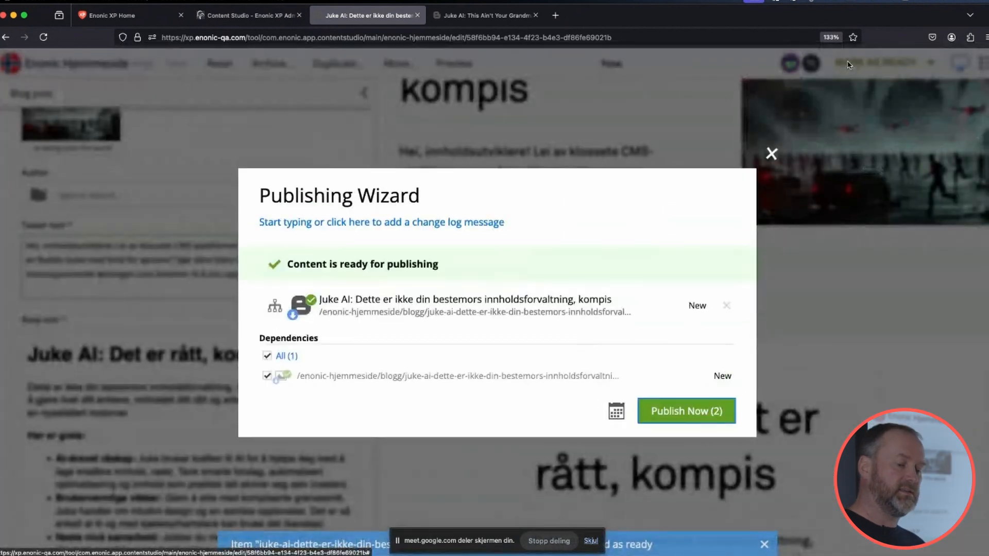
left_click(659, 416)
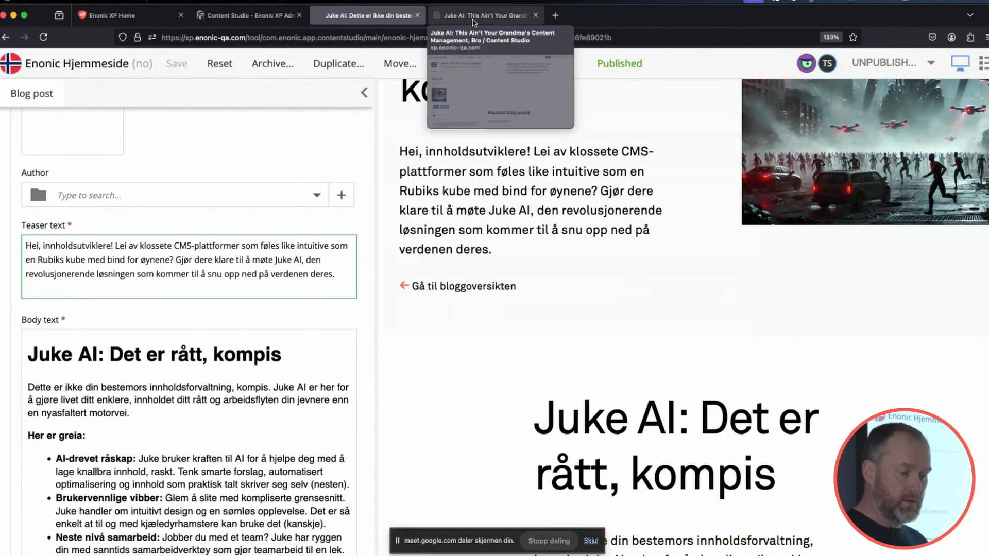
Switch to the Keynote presentation and advance from the Demotime slide to the Copywriting slide.
key("super+Tab")
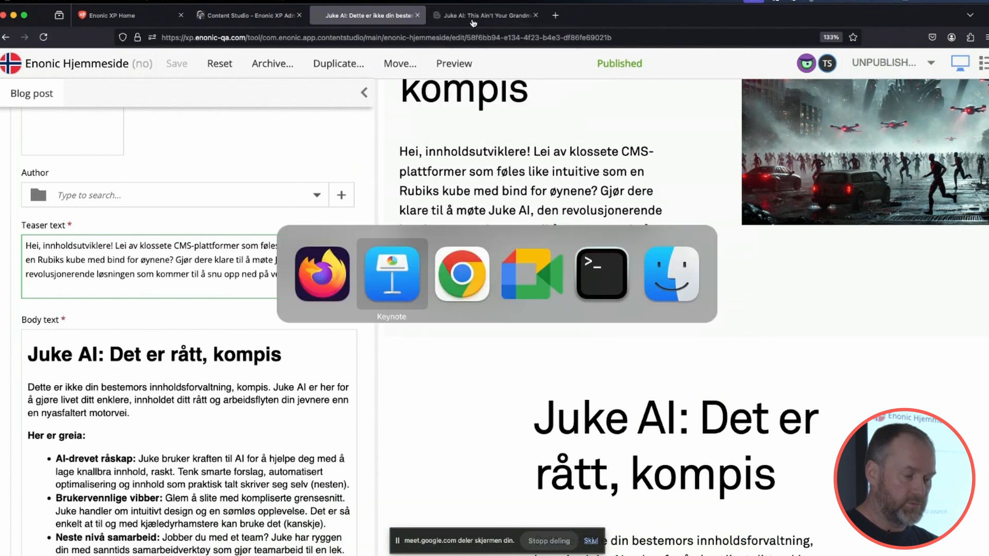
left_click(412, 29)
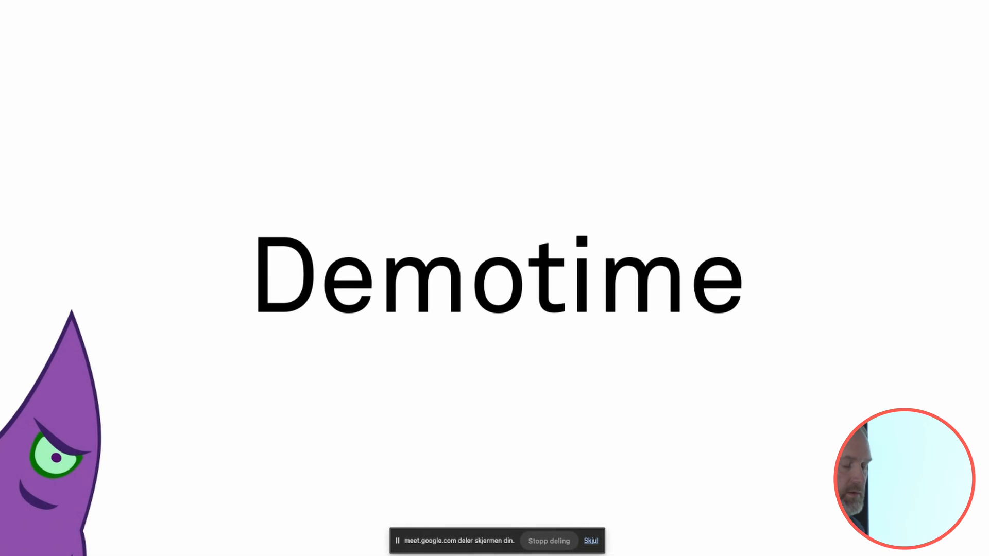
key("Right")
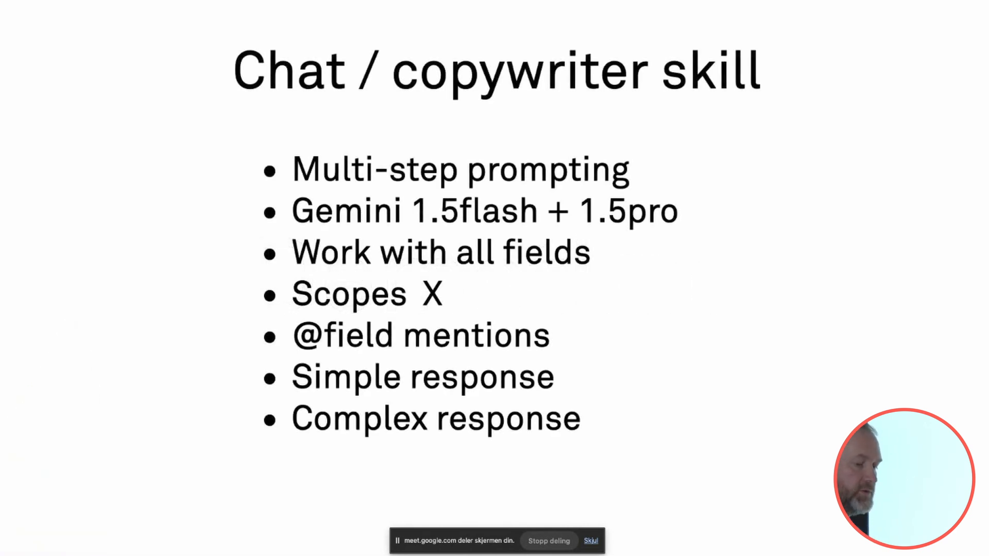
key("Right")
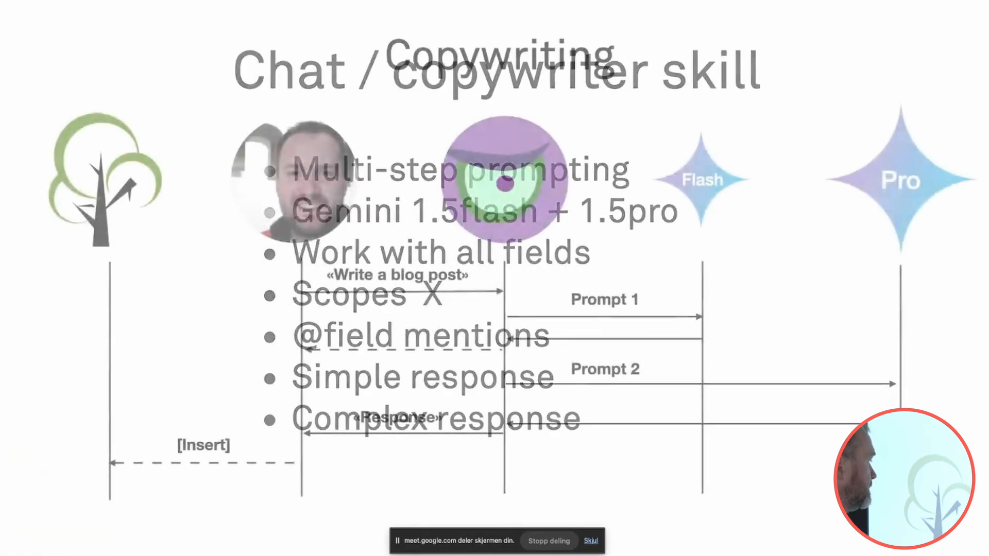